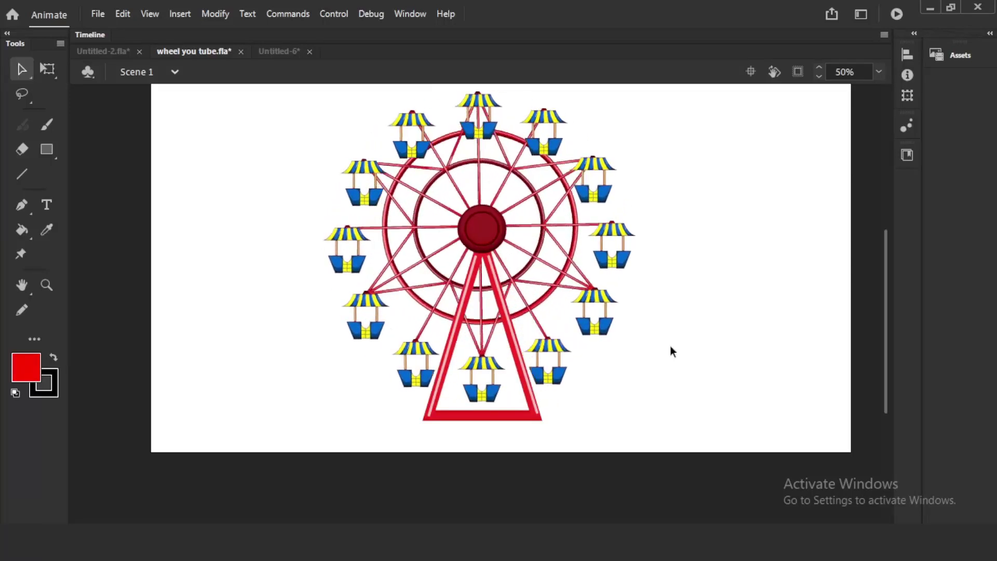
Switch to the Untitled-6 document and rearrange the wheel, stand and bucket as separate pieces on the stage
{"action": "left_click", "coordinate": [279, 50]}
{"action": "left_click_drag", "start_coordinate": [618, 209], "coordinate": [530, 282]}
{"action": "mouse_move", "coordinate": [284, 269]}
{"action": "left_mouse_down"}
{"action": "mouse_move", "coordinate": [303, 263]}
{"action": "mouse_move", "coordinate": [296, 268]}
{"action": "left_mouse_up"}
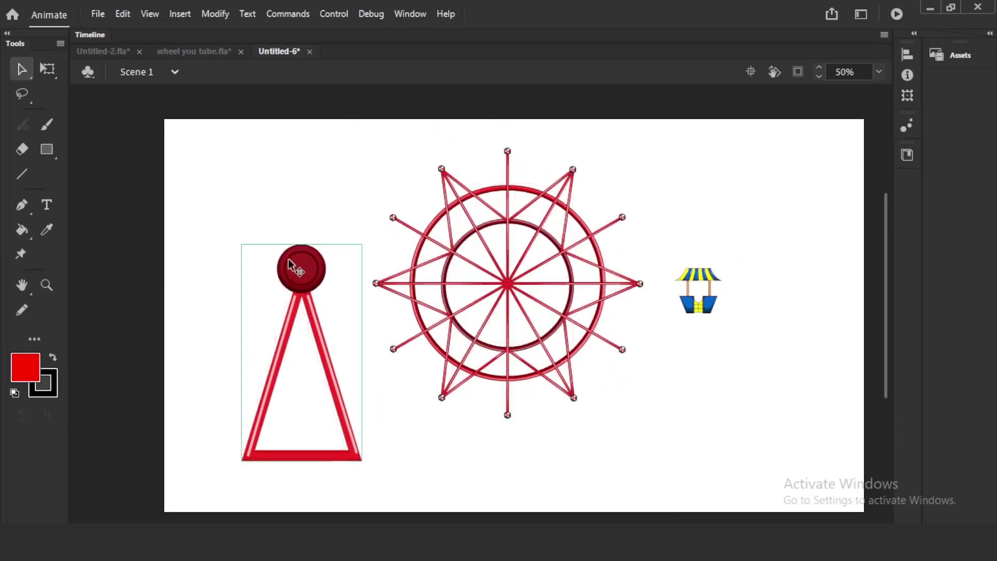
{"action": "left_click_drag", "start_coordinate": [742, 238], "coordinate": [674, 367]}
{"action": "left_click_drag", "start_coordinate": [710, 310], "coordinate": [680, 318]}
{"action": "key", "text": "ctrl+="}
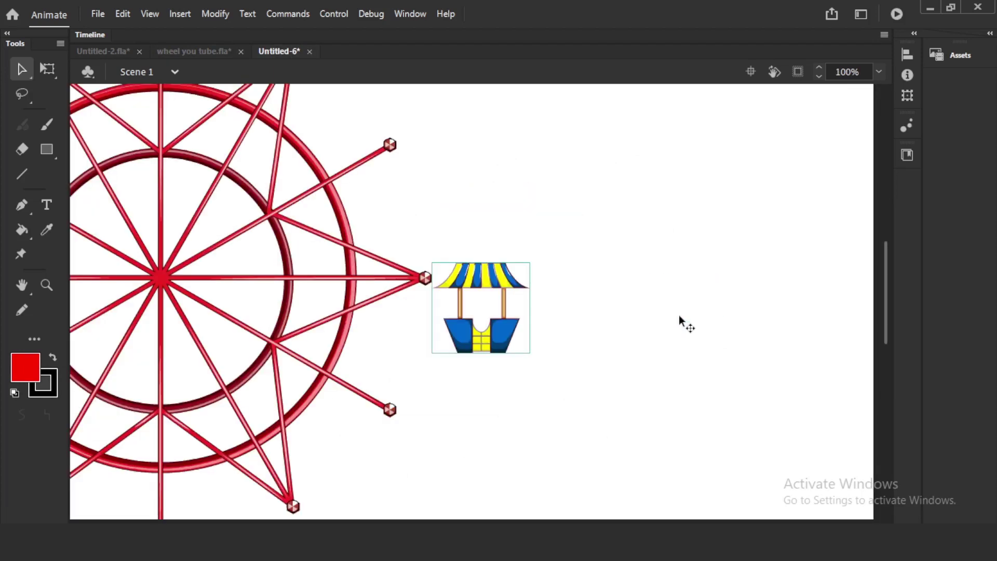
{"action": "key", "text": "ctrl+minus"}
{"action": "left_click_drag", "start_coordinate": [505, 244], "coordinate": [602, 267]}
{"action": "left_click_drag", "start_coordinate": [603, 318], "coordinate": [641, 353]}
{"action": "left_click_drag", "start_coordinate": [223, 268], "coordinate": [236, 301]}
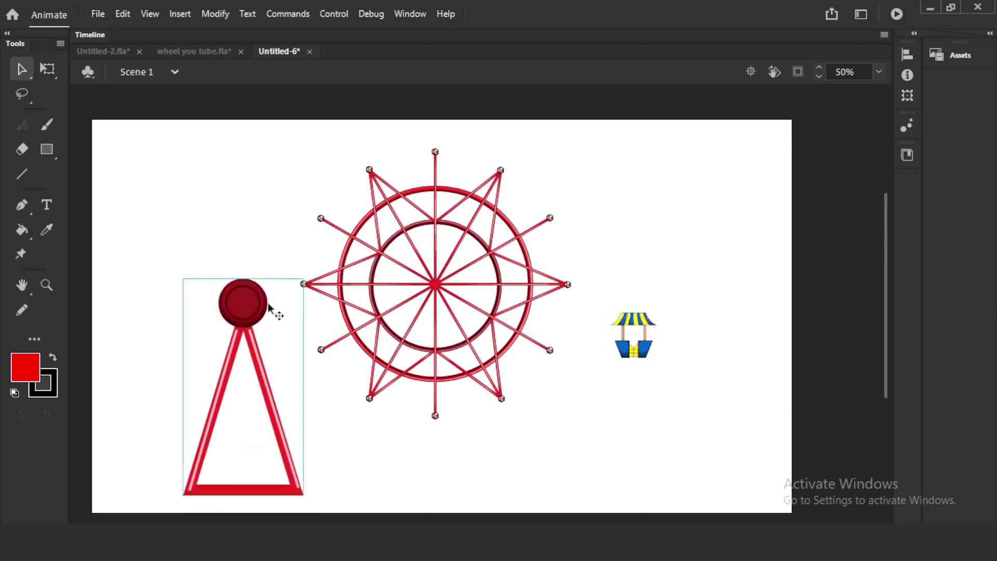
Cut the stand, paste it on a new layer above Layer 1, and place it beside the wheel
{"action": "key", "text": "ctrl+x"}
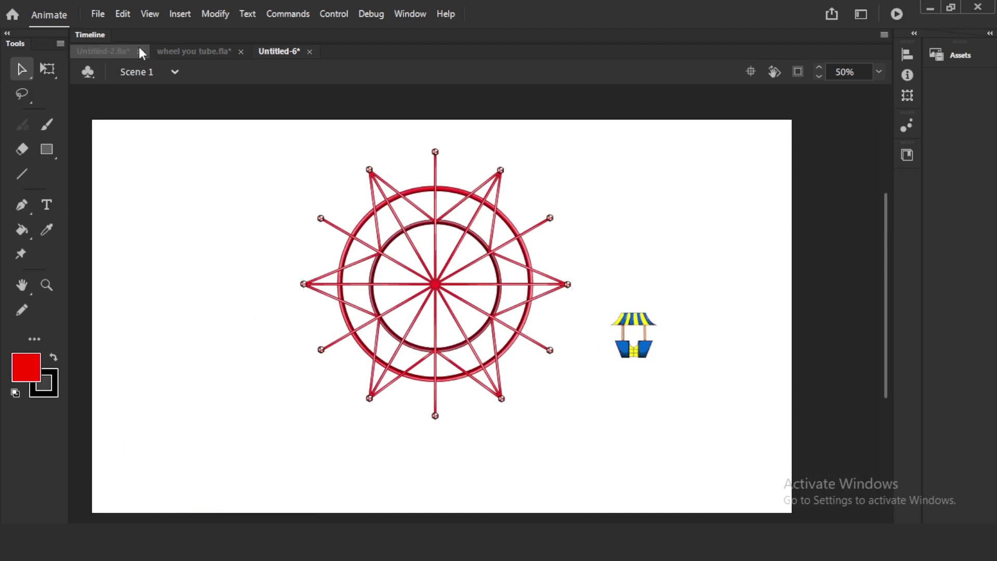
{"action": "left_click", "coordinate": [94, 34]}
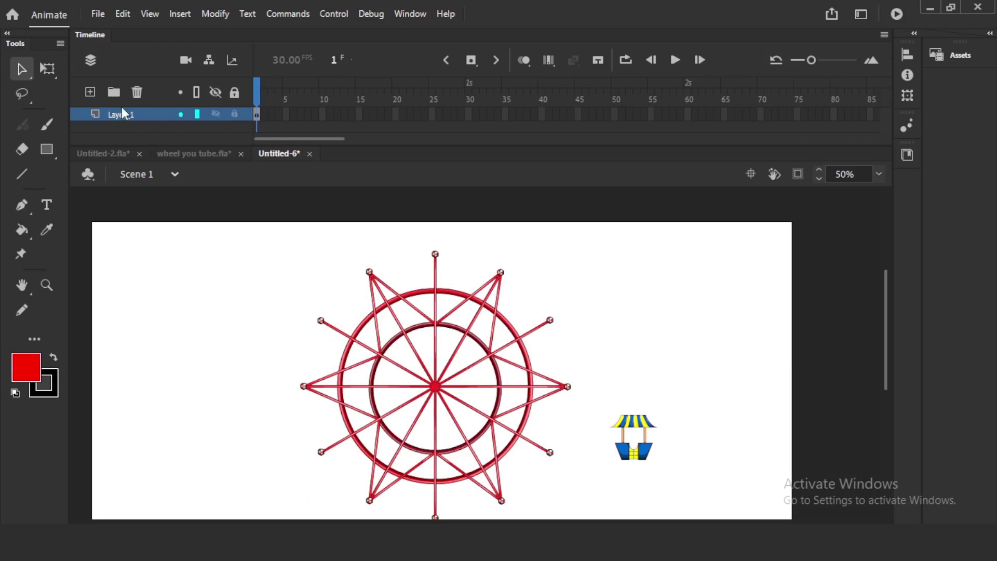
{"action": "left_click", "coordinate": [91, 93]}
{"action": "left_click", "coordinate": [258, 121]}
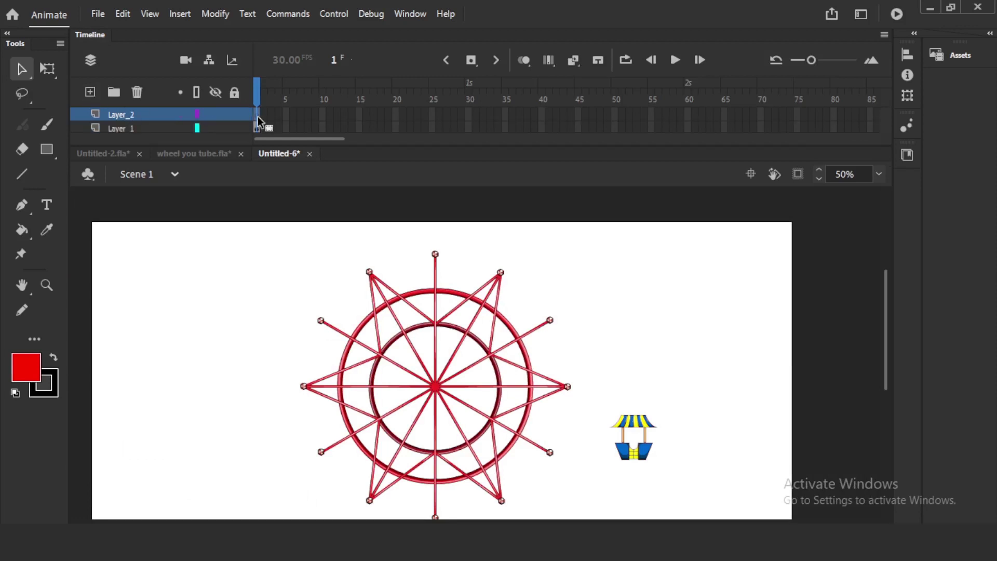
{"action": "key", "text": "ctrl+v"}
{"action": "left_click_drag", "start_coordinate": [492, 274], "coordinate": [202, 351]}
{"action": "left_click_drag", "start_coordinate": [290, 336], "coordinate": [279, 291]}
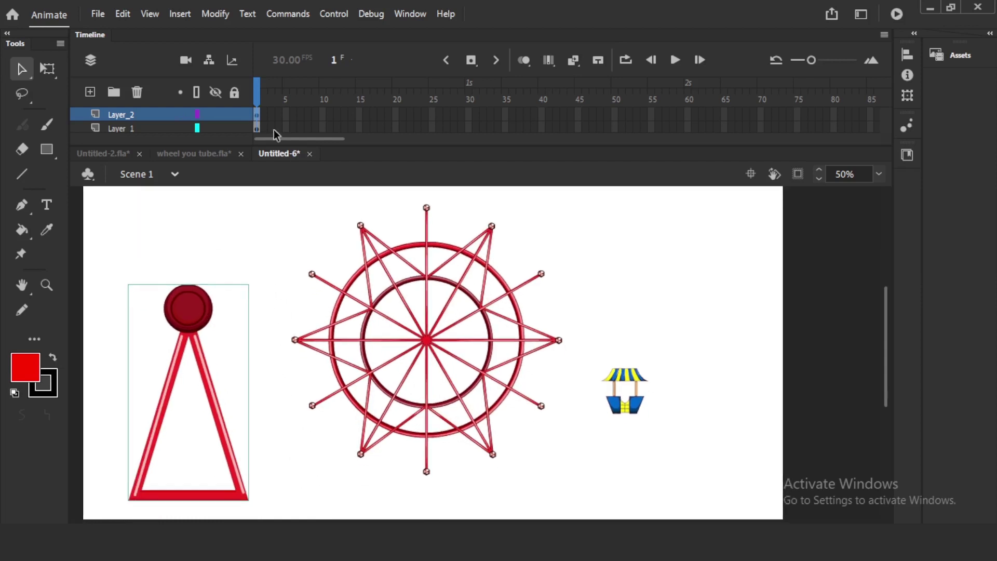
Hide and lock the stand's layer, and move the bucket under the tip of the wheel's right horizontal spoke
{"action": "left_click", "coordinate": [216, 114]}
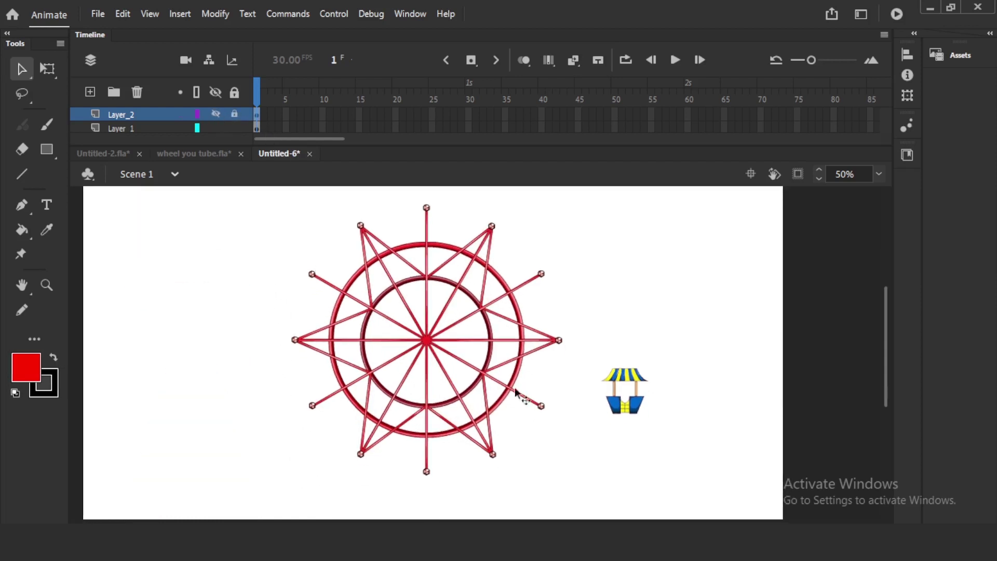
{"action": "left_click", "coordinate": [431, 341]}
{"action": "left_click", "coordinate": [635, 411]}
{"action": "left_click_drag", "start_coordinate": [634, 409], "coordinate": [598, 391]}
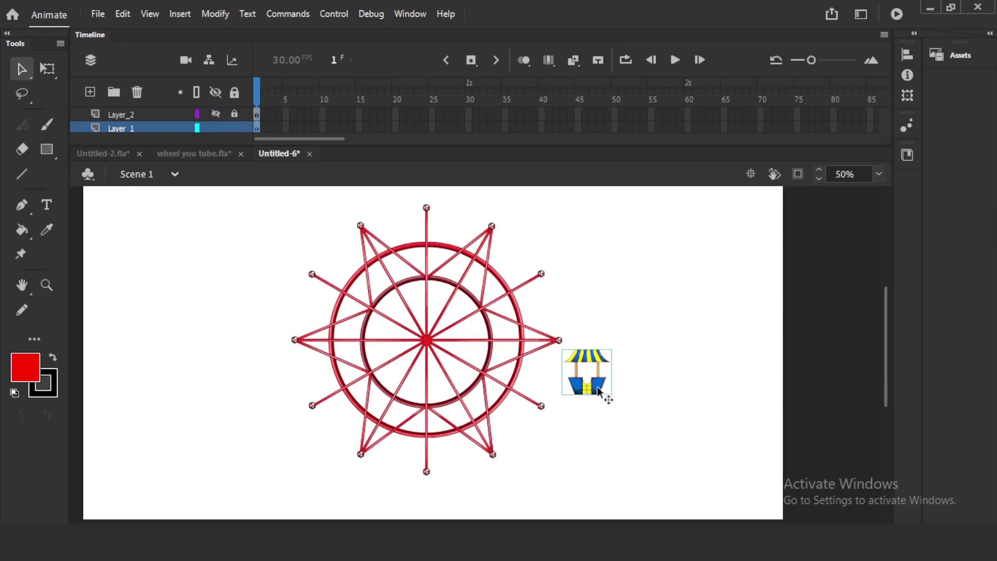
{"action": "key", "text": "ctrl+equal"}
{"action": "left_click_drag", "start_coordinate": [555, 307], "coordinate": [593, 307]}
{"action": "left_click_drag", "start_coordinate": [522, 326], "coordinate": [468, 307]}
Convert the bucket into a Graphic symbol named bucket_01
{"action": "right_click", "coordinate": [468, 307]}
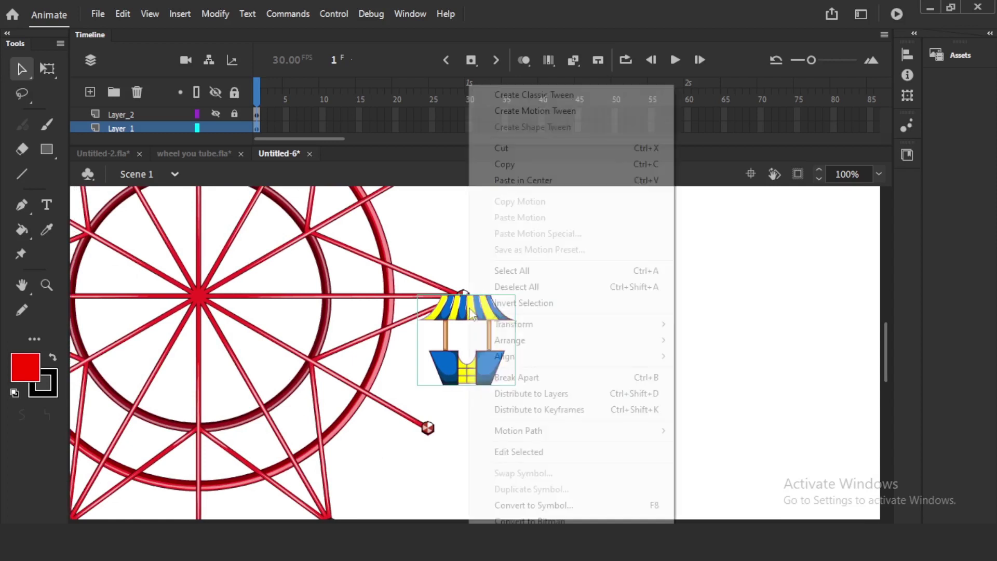
{"action": "left_click", "coordinate": [535, 504]}
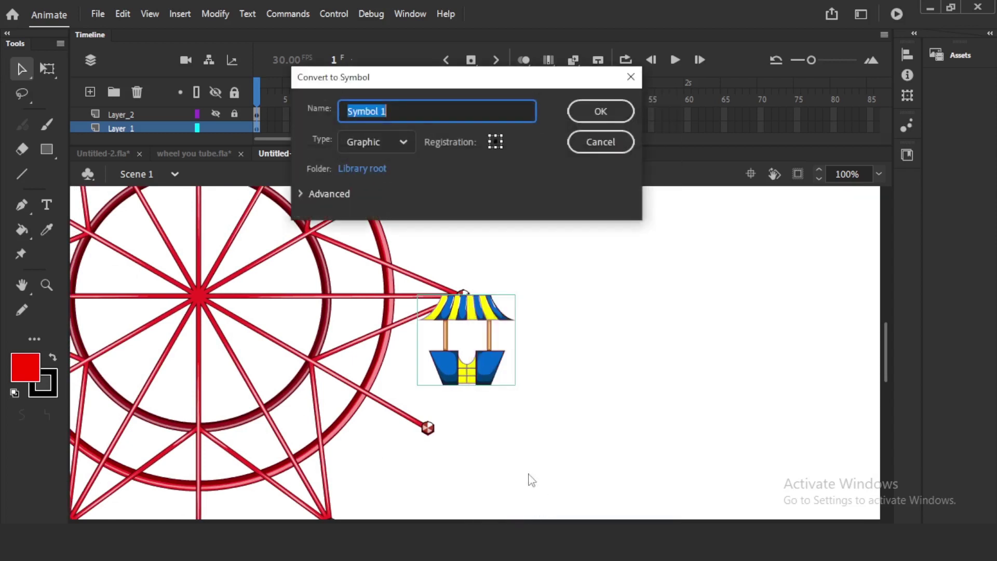
{"action": "type", "text": "bucket"}
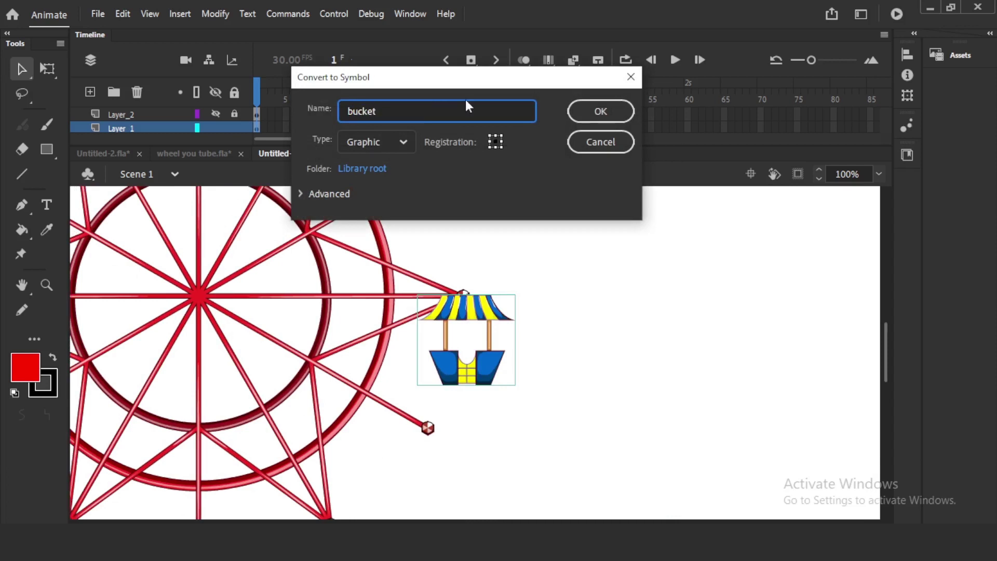
{"action": "left_click", "coordinate": [581, 111]}
{"action": "left_click", "coordinate": [595, 170]}
{"action": "left_click", "coordinate": [414, 111]}
{"action": "left_click", "coordinate": [615, 120]}
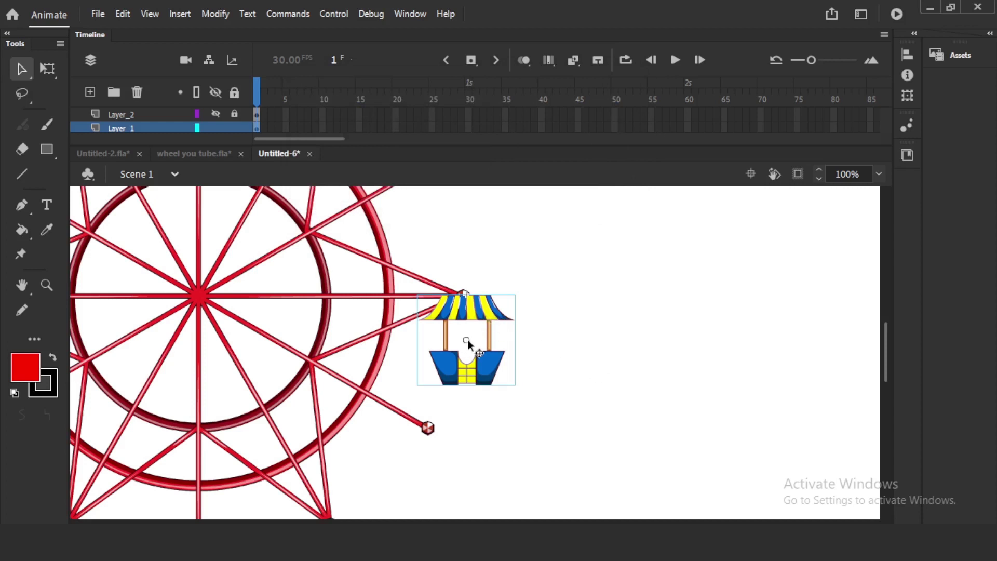
Move the bucket's transformation point to the top centre of its roof and align it with the right spoke tip
{"action": "mouse_move", "coordinate": [467, 343]}
{"action": "left_mouse_down"}
{"action": "mouse_move", "coordinate": [469, 311]}
{"action": "mouse_move", "coordinate": [469, 327]}
{"action": "left_mouse_up"}
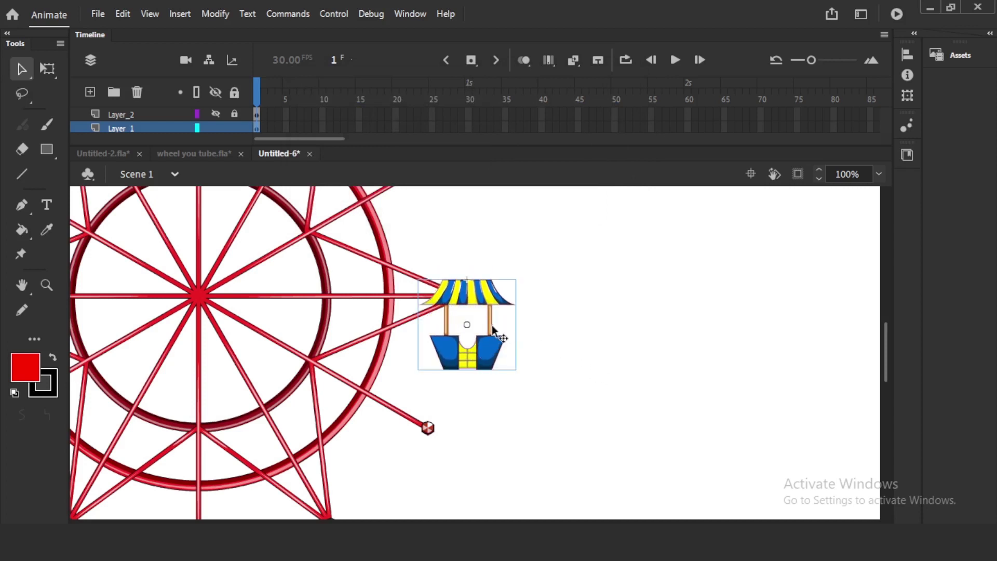
{"action": "key", "text": "q"}
{"action": "left_click_drag", "start_coordinate": [467, 325], "coordinate": [467, 279]}
{"action": "left_click_drag", "start_coordinate": [472, 282], "coordinate": [474, 290]}
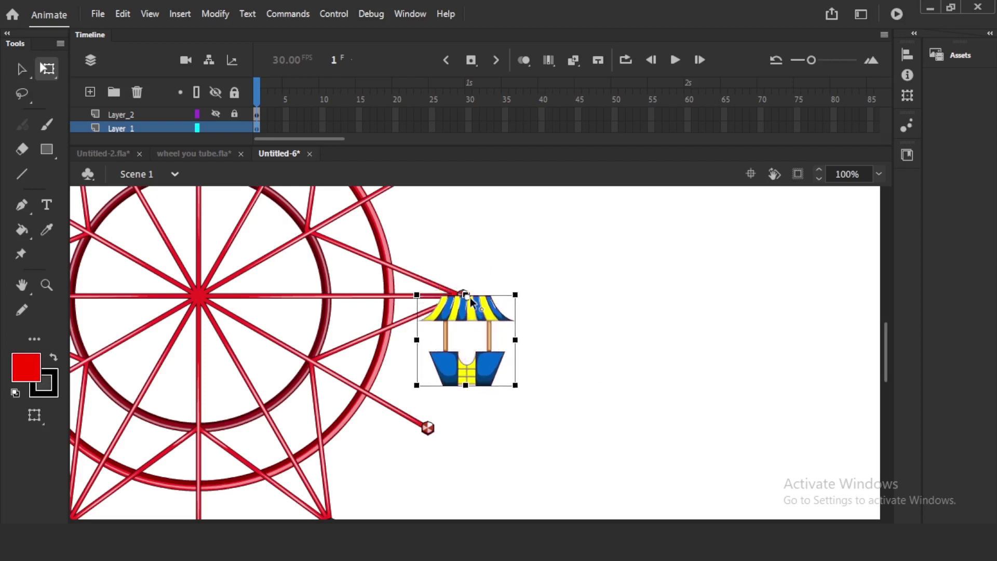
{"action": "left_click_drag", "start_coordinate": [478, 304], "coordinate": [475, 306]}
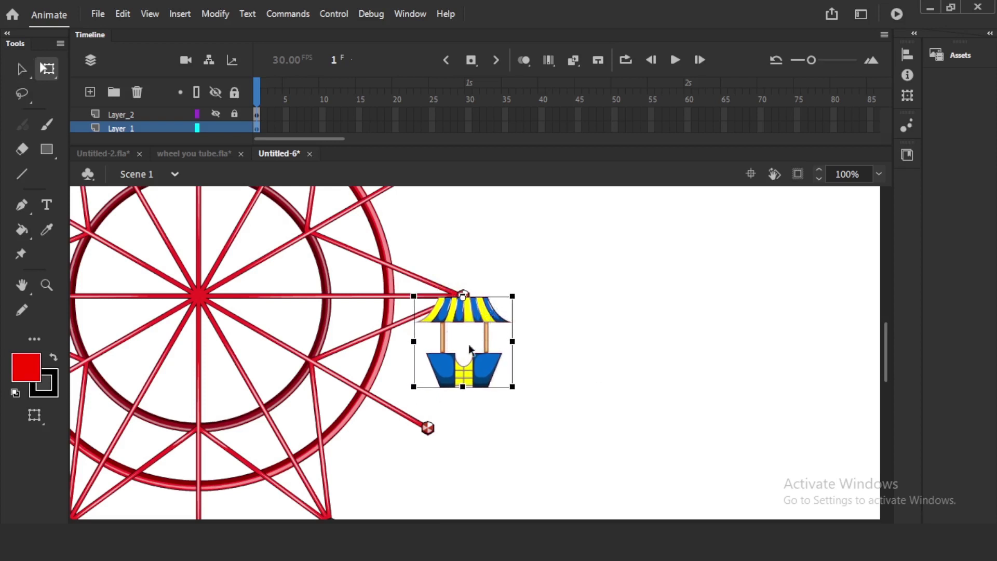
Open the bucket symbol for editing and extend its layer to frame 100
{"action": "double_click", "coordinate": [482, 317]}
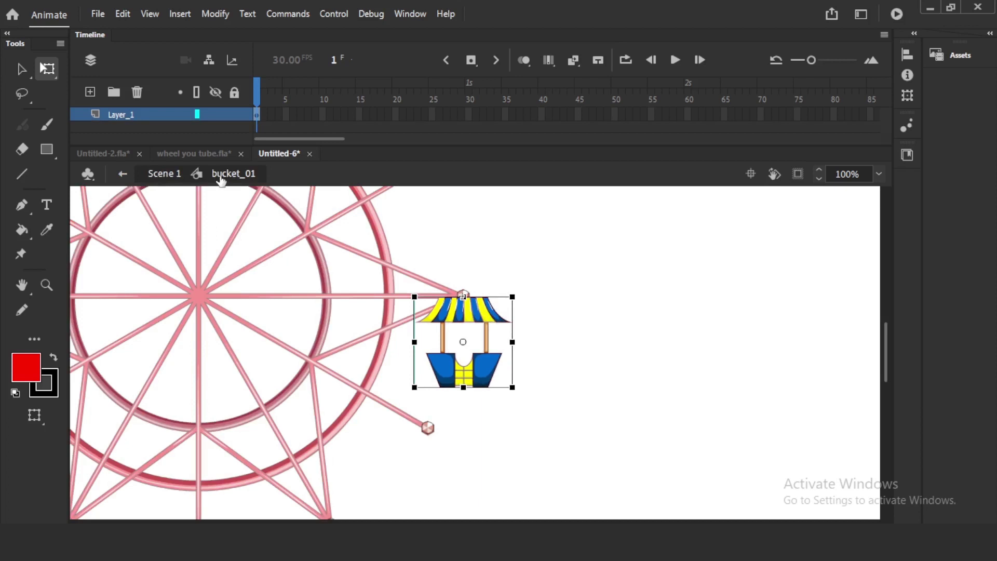
{"action": "double_click", "coordinate": [563, 298]}
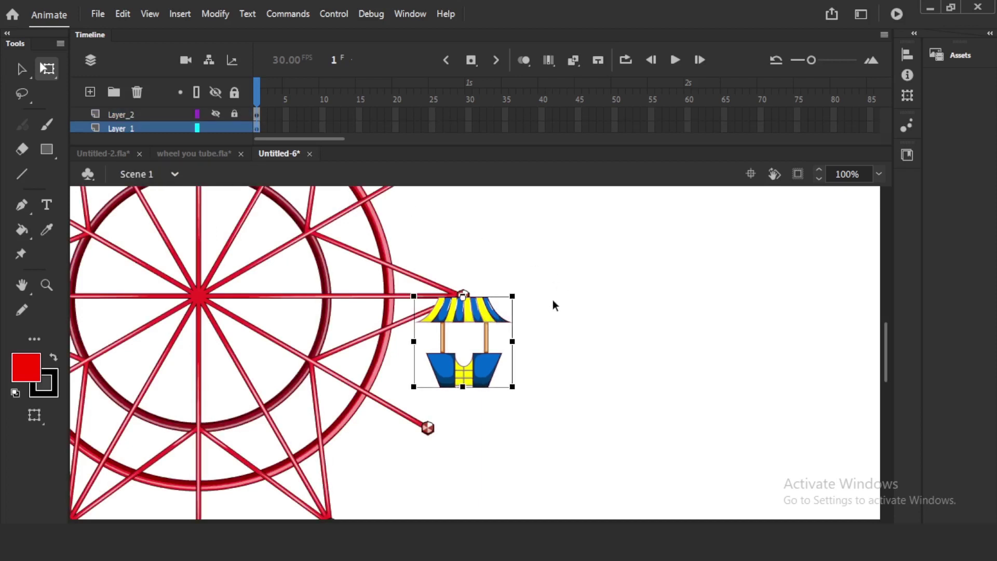
{"action": "double_click", "coordinate": [473, 310]}
{"action": "left_click_drag", "start_coordinate": [327, 140], "coordinate": [384, 139]}
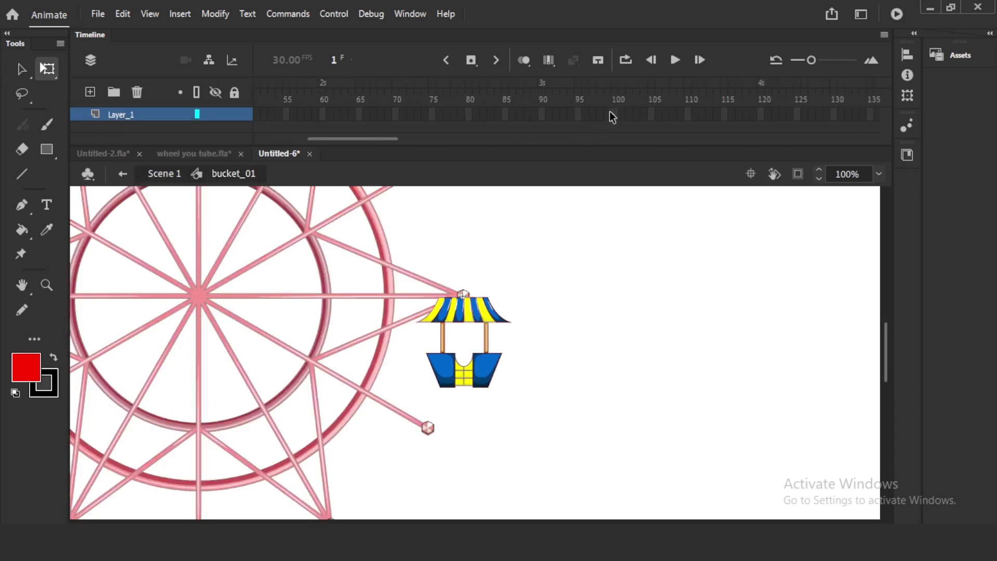
{"action": "key", "text": "F5"}
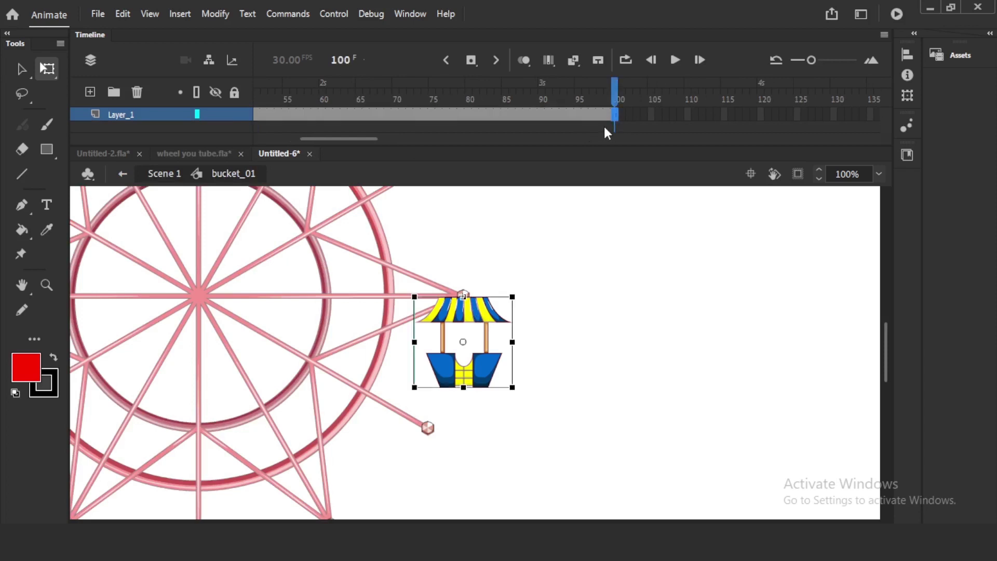
Create a classic tween on the bucket symbol's layer and insert a keyframe at frame 100
{"action": "right_click", "coordinate": [609, 111]}
{"action": "left_click", "coordinate": [628, 104]}
{"action": "left_click", "coordinate": [615, 116]}
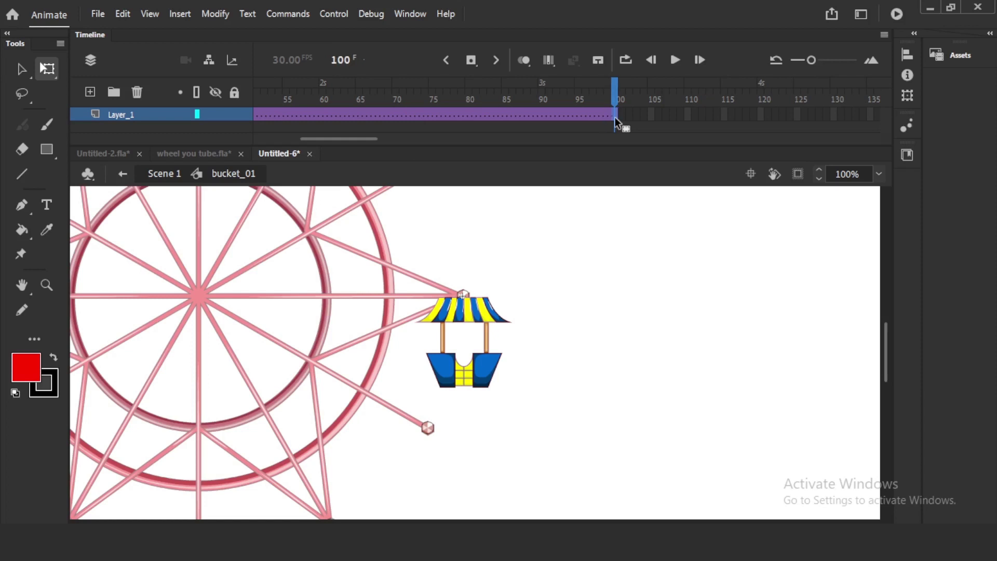
{"action": "key", "text": "F6"}
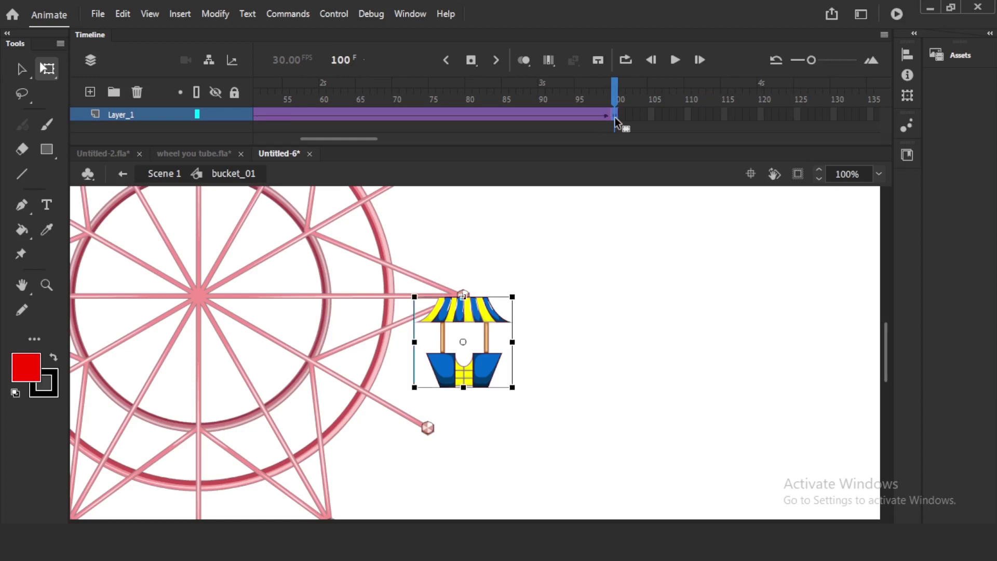
Move the inner bucket's transformation point to the spoke tip above its roof on both frame 100 and frame 1
{"action": "left_click_drag", "start_coordinate": [463, 342], "coordinate": [463, 295]}
{"action": "left_click_drag", "start_coordinate": [367, 140], "coordinate": [322, 139]}
{"action": "left_click", "coordinate": [258, 119]}
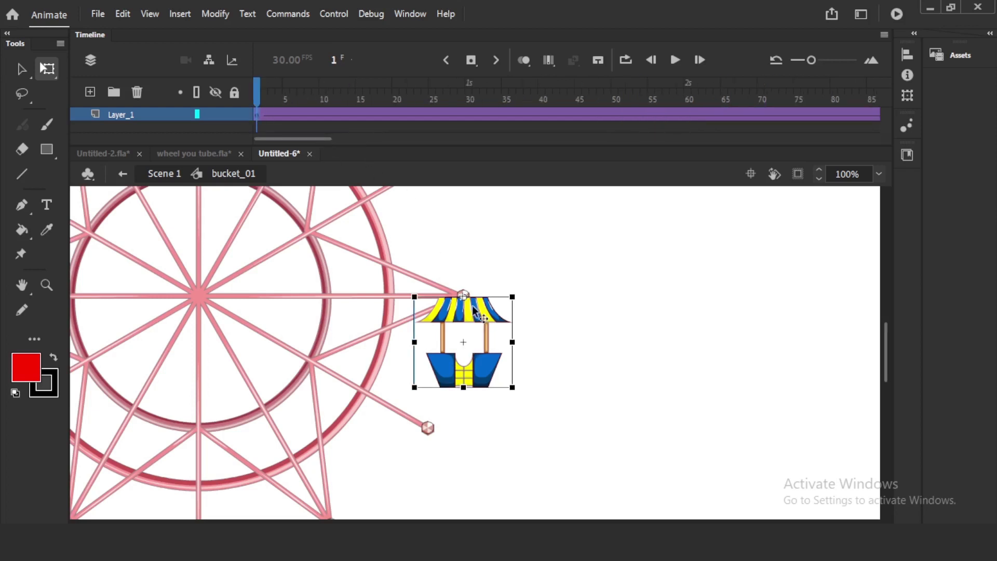
{"action": "left_click_drag", "start_coordinate": [318, 103], "coordinate": [261, 118]}
Show the frame properties of the bucket's classic tween and set its rotation to Clockwise
{"action": "left_click", "coordinate": [420, 14]}
{"action": "left_click", "coordinate": [471, 128]}
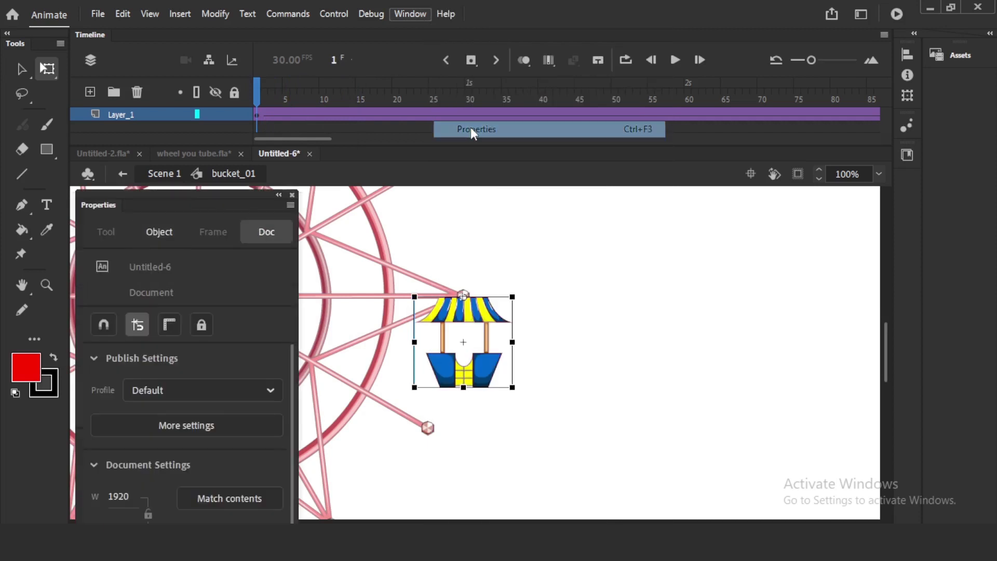
{"action": "left_click_drag", "start_coordinate": [104, 216], "coordinate": [634, 208]}
{"action": "left_click", "coordinate": [260, 116]}
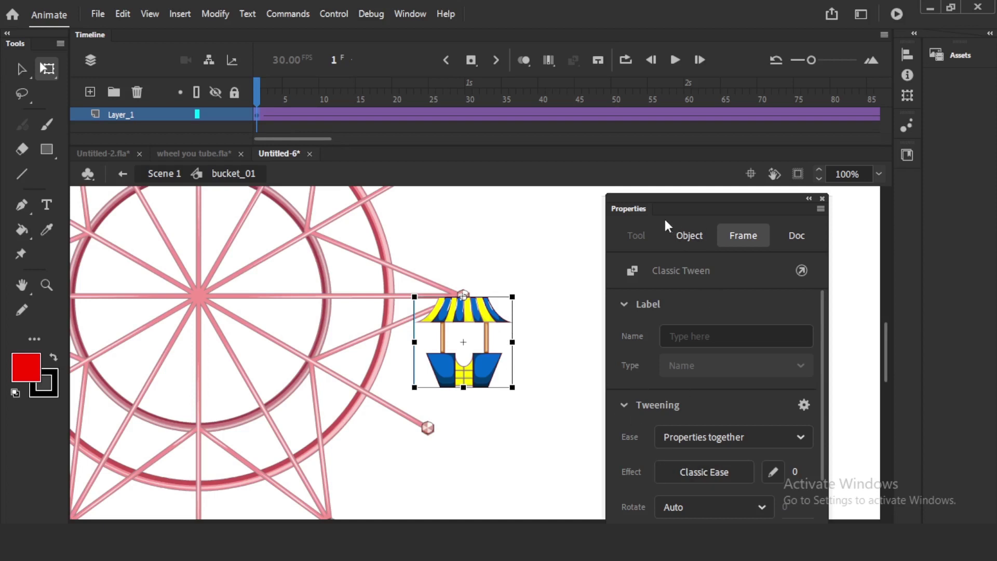
{"action": "left_click_drag", "start_coordinate": [631, 207], "coordinate": [624, 132]}
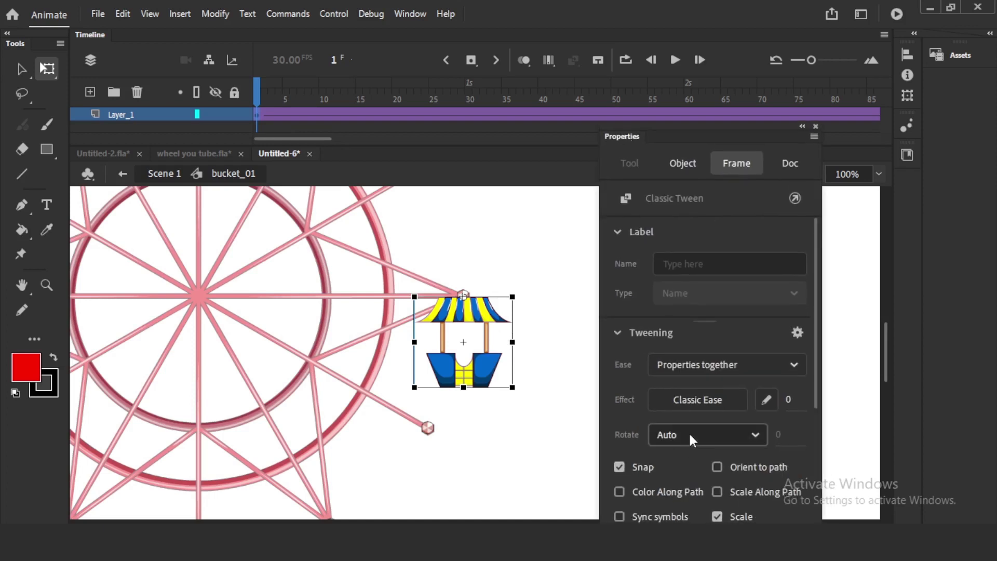
{"action": "left_click", "coordinate": [719, 434]}
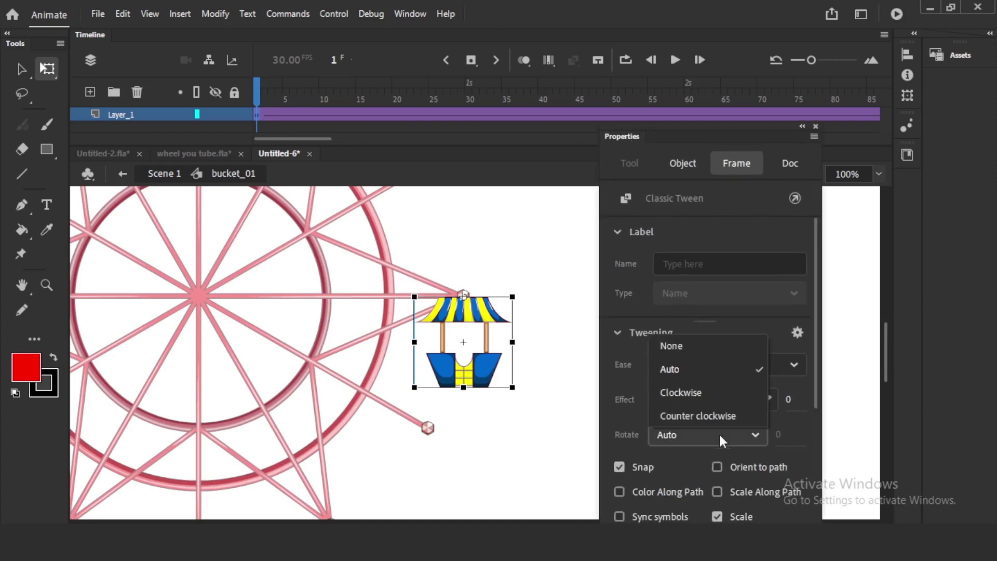
{"action": "left_click", "coordinate": [718, 392]}
{"action": "left_click", "coordinate": [553, 276]}
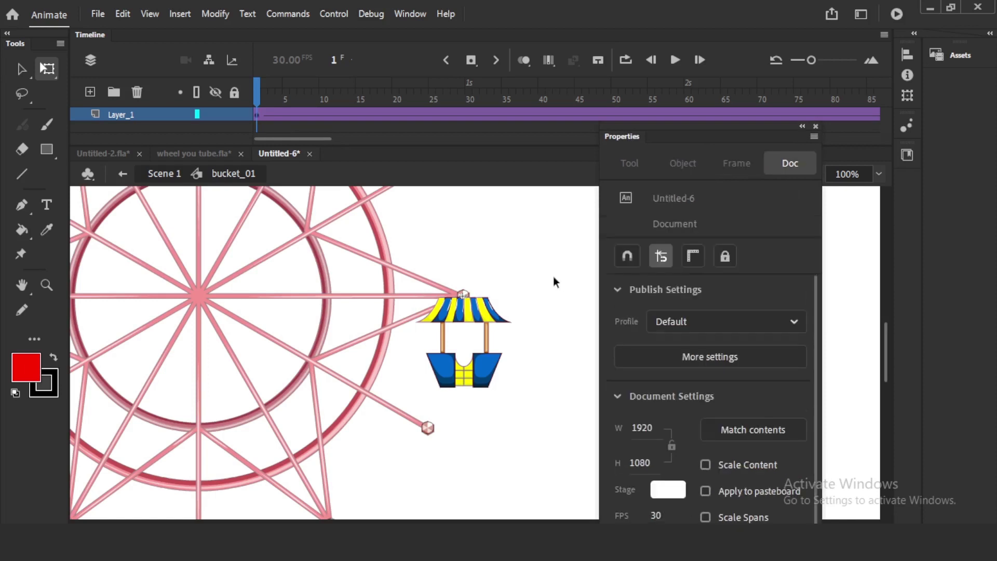
Play back the bucket's rotation animation inside the symbol
{"action": "left_click_drag", "start_coordinate": [620, 135], "coordinate": [672, 334]}
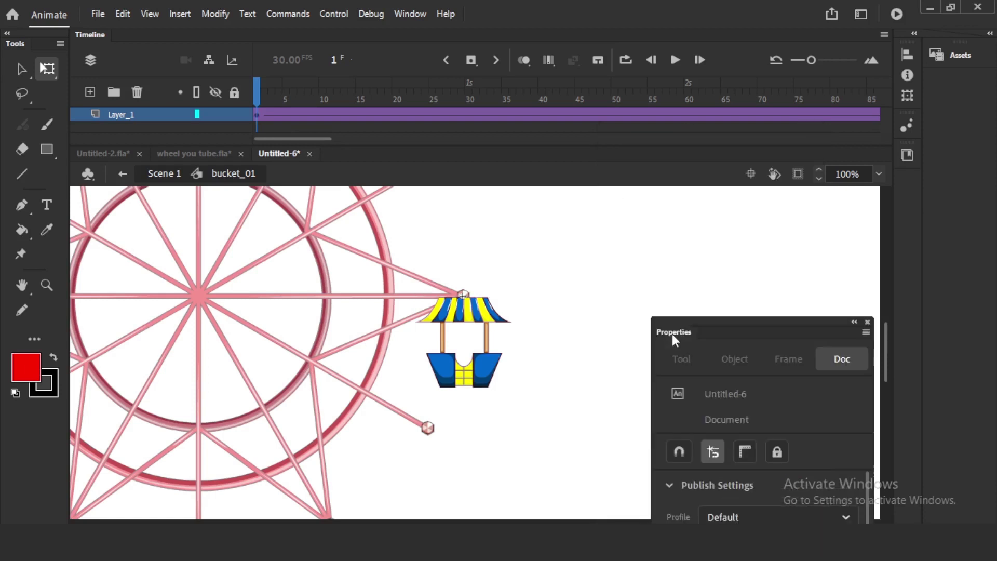
{"action": "key", "text": "Return"}
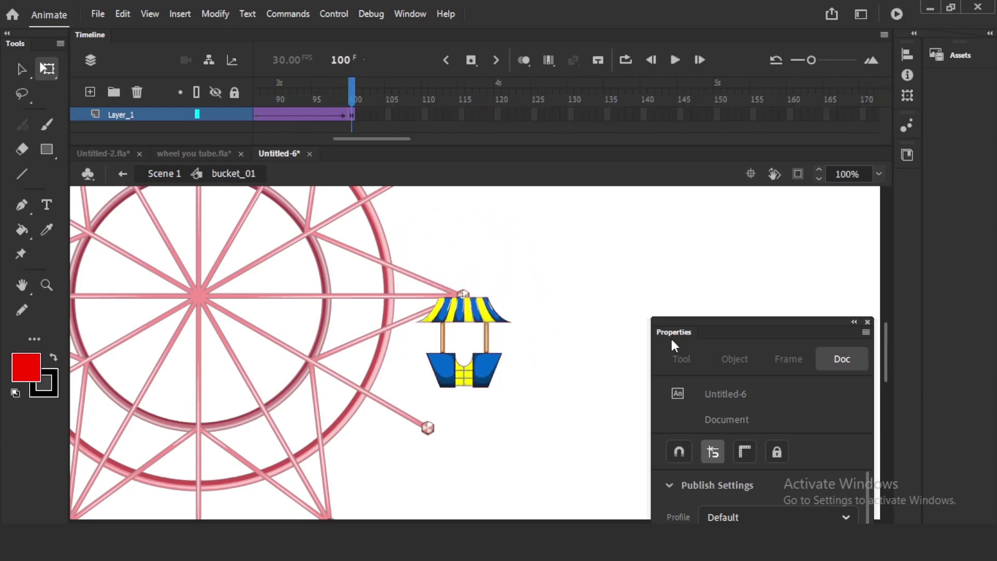
{"action": "key", "text": "ctrl+minus"}
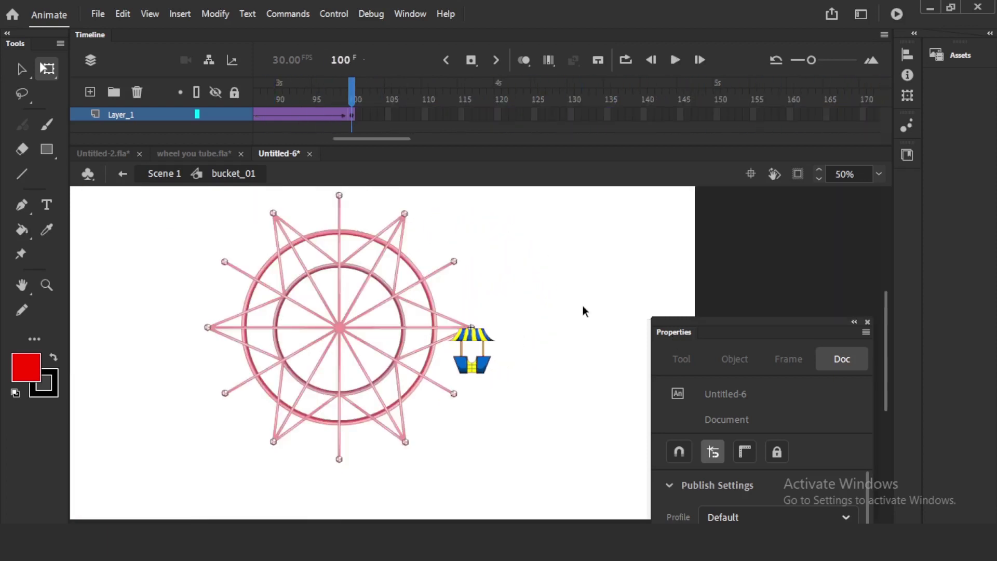
Return to Scene 1, duplicate the bucket and place the copy under the next spoke tip below the first bucket
{"action": "double_click", "coordinate": [544, 310]}
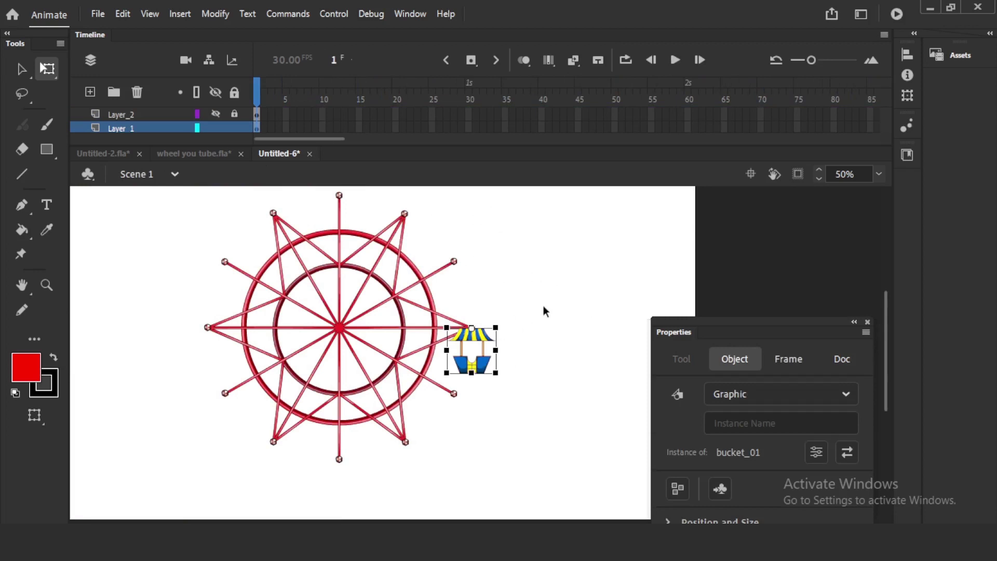
{"action": "key", "text": "ctrl+equal"}
{"action": "key", "text": "ctrl+minus"}
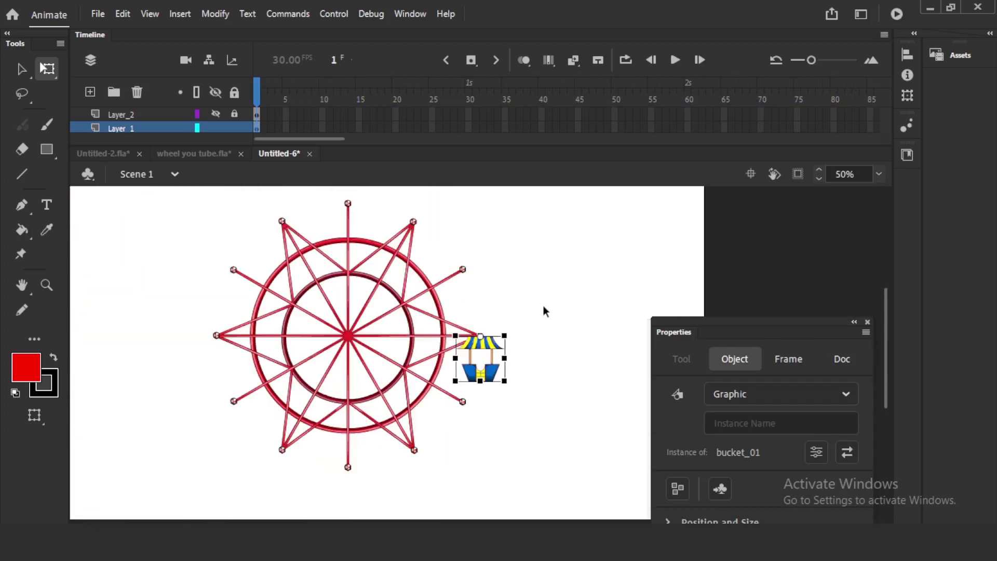
{"action": "double_click", "coordinate": [92, 35]}
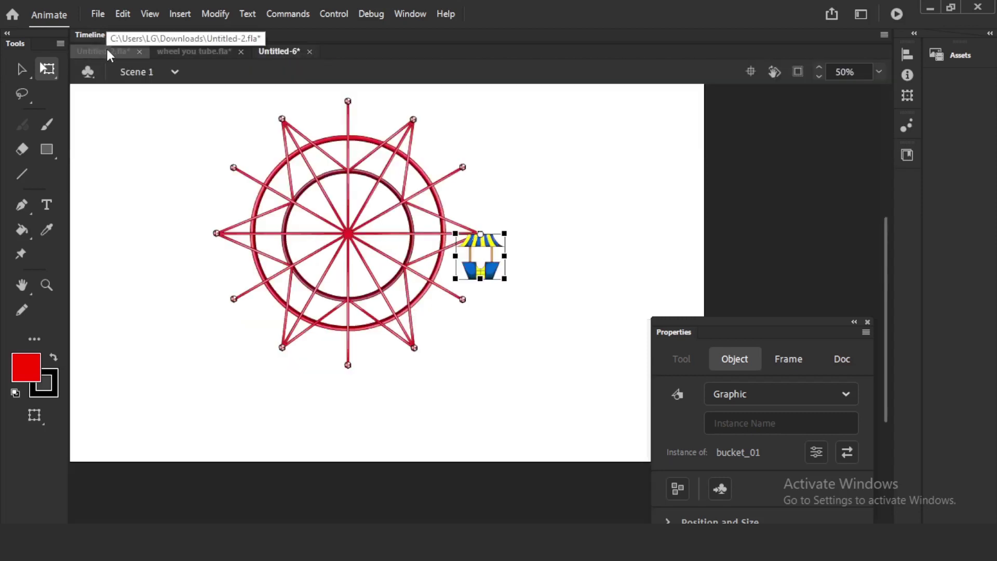
{"action": "key", "text": "ctrl+d"}
{"action": "left_click_drag", "start_coordinate": [496, 276], "coordinate": [472, 334]}
{"action": "key", "text": "ctrl+="}
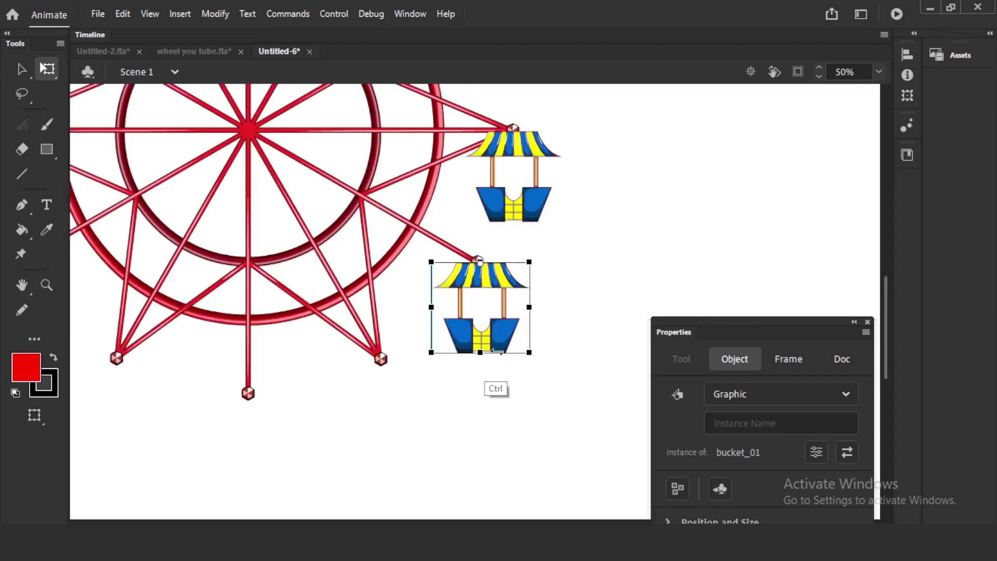
Duplicate the bucket and hang copies from the three lowest spoke tips of the wheel
{"action": "left_click_drag", "start_coordinate": [501, 284], "coordinate": [281, 425]}
{"action": "left_click_drag", "start_coordinate": [405, 380], "coordinate": [270, 405]}
{"action": "left_click_drag", "start_coordinate": [279, 330], "coordinate": [471, 310]}
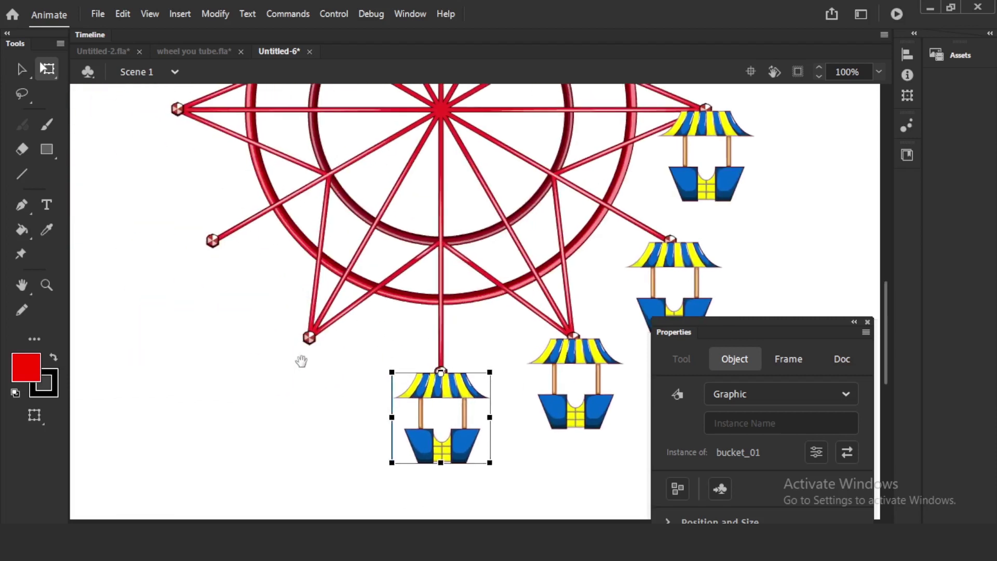
{"action": "key", "text": "ctrl+d"}
{"action": "left_click_drag", "start_coordinate": [461, 390], "coordinate": [322, 347]}
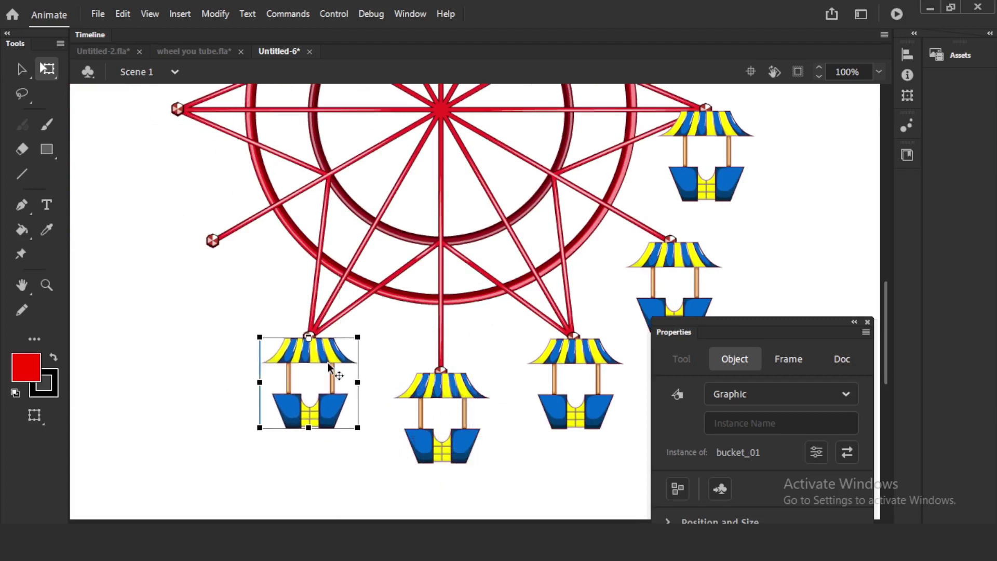
Duplicate the bucket and hang copies from the three spoke tips on the wheel's left side
{"action": "key", "text": "ctrl+d"}
{"action": "left_click_drag", "start_coordinate": [347, 282], "coordinate": [472, 353]}
{"action": "left_click_drag", "start_coordinate": [453, 424], "coordinate": [311, 196]}
{"action": "left_click_drag", "start_coordinate": [411, 177], "coordinate": [356, 354]}
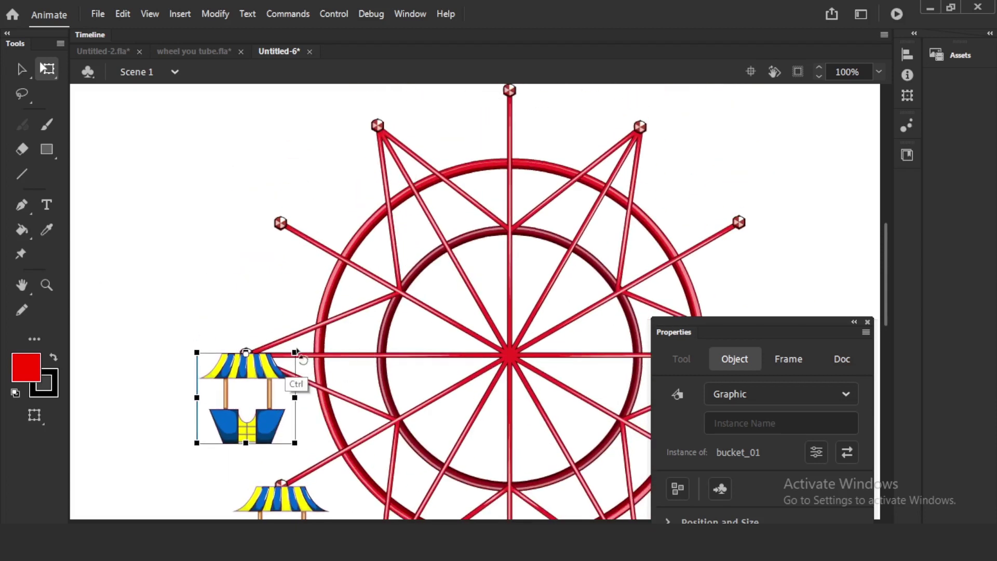
{"action": "key", "text": "ctrl+d"}
{"action": "left_click_drag", "start_coordinate": [265, 375], "coordinate": [304, 255]}
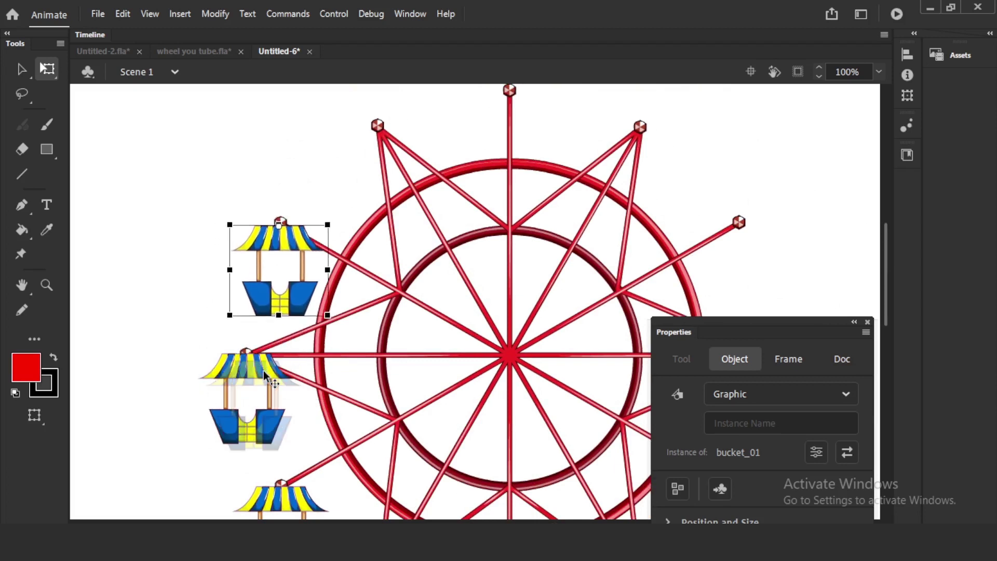
Hang bucket copies from the remaining four spoke tips across the wheel's top and upper right, aligning the last one under its tip
{"action": "key", "text": "ctrl+d"}
{"action": "left_click_drag", "start_coordinate": [414, 215], "coordinate": [356, 341]}
{"action": "left_click_drag", "start_coordinate": [277, 359], "coordinate": [484, 230]}
{"action": "key", "text": "ctrl+d"}
{"action": "left_click_drag", "start_coordinate": [658, 247], "coordinate": [444, 256]}
{"action": "key", "text": "ctrl+d"}
{"action": "left_click_drag", "start_coordinate": [271, 237], "coordinate": [508, 362]}
{"action": "key", "text": "ctrl+d"}
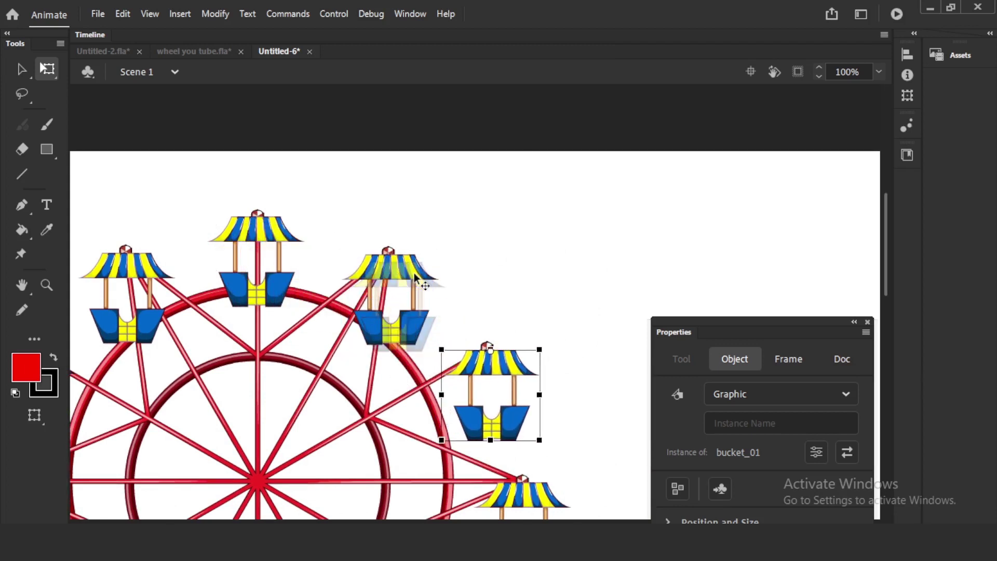
{"action": "left_click", "coordinate": [538, 327]}
{"action": "left_click", "coordinate": [507, 369]}
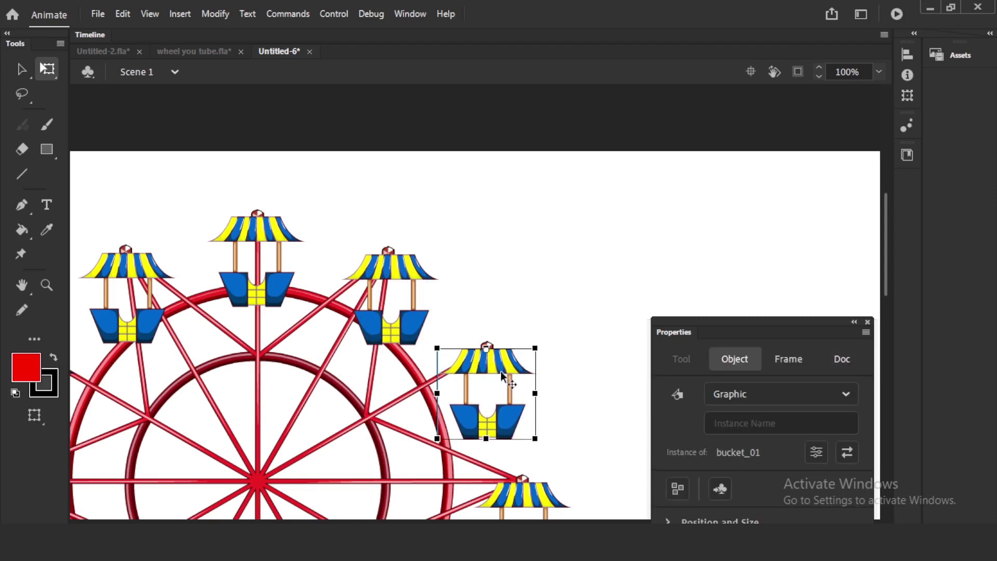
{"action": "key", "text": "ctrl+minus"}
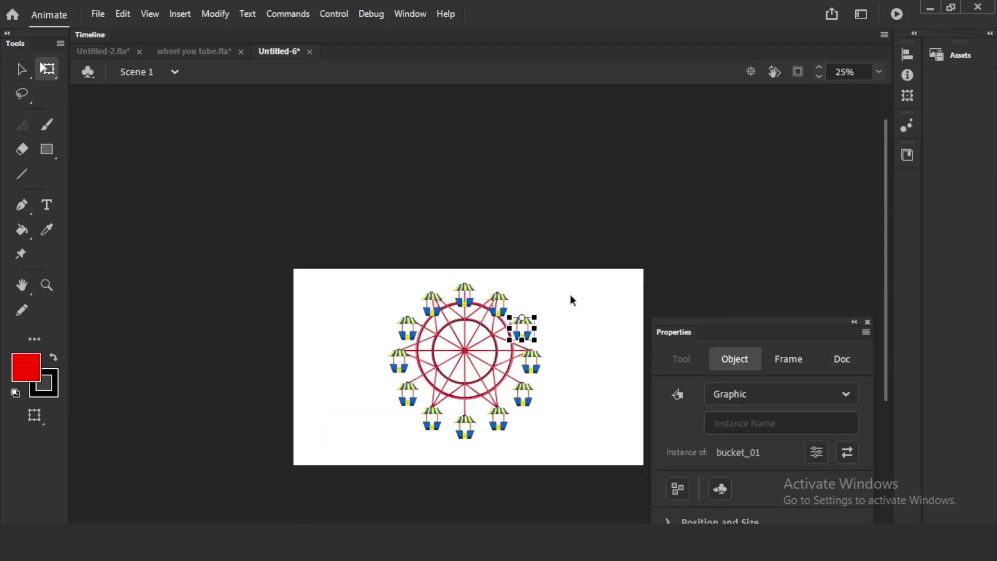
{"action": "left_click", "coordinate": [570, 295]}
Move the Properties panel higher and expand the collapsed Timeline to show its layers
{"action": "left_click_drag", "start_coordinate": [668, 332], "coordinate": [662, 194]}
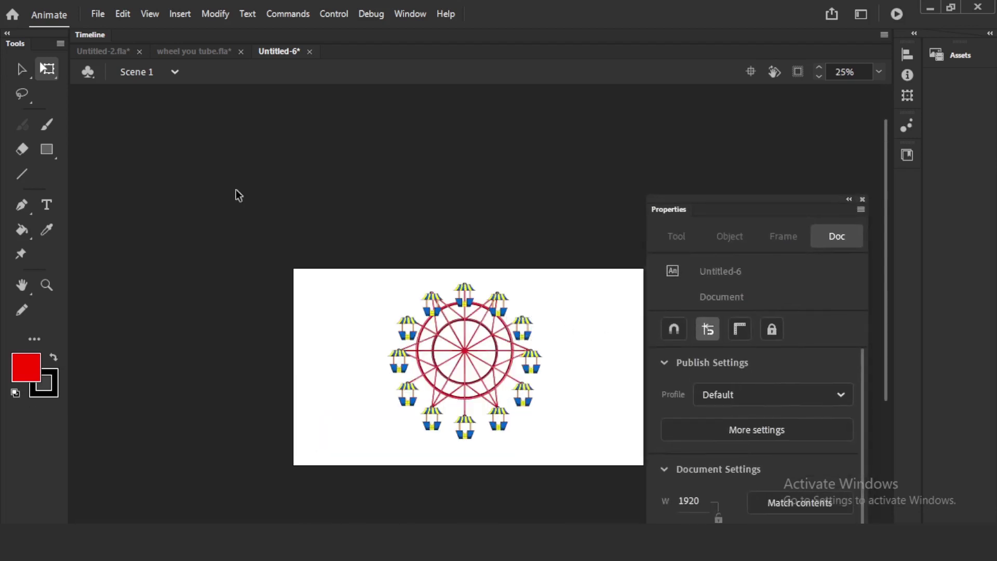
{"action": "left_click", "coordinate": [96, 35]}
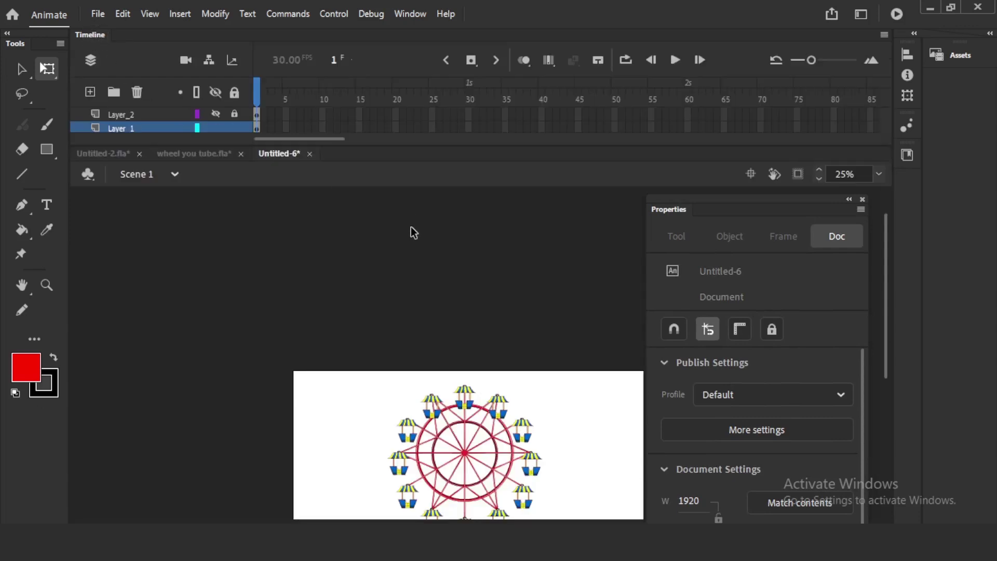
{"action": "mouse_move", "coordinate": [434, 144]}
{"action": "left_mouse_down"}
{"action": "mouse_move", "coordinate": [428, 165]}
{"action": "mouse_move", "coordinate": [434, 150]}
{"action": "left_mouse_up"}
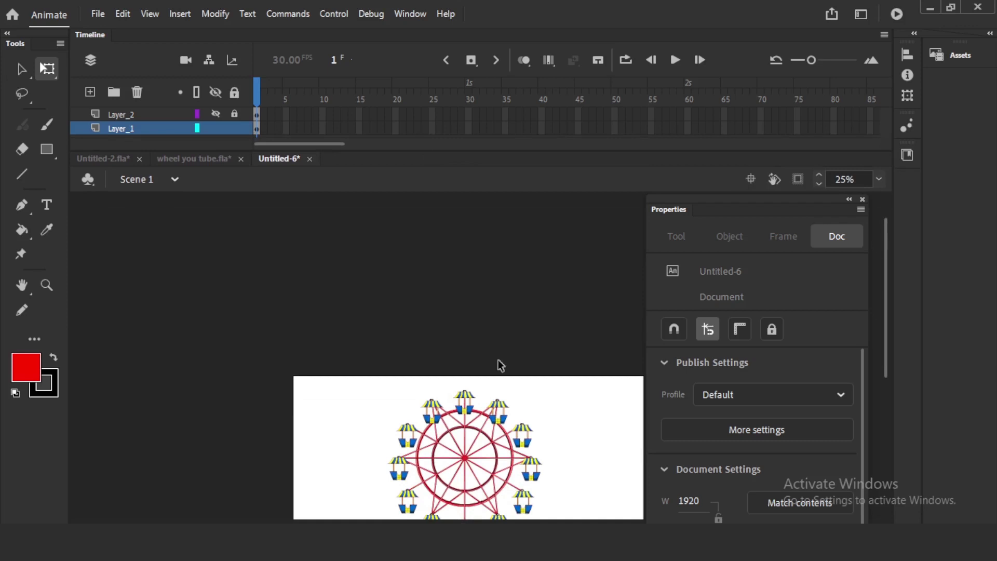
Look inside the topmost bucket symbol to check its tween, and return to Scene 1
{"action": "scroll", "coordinate": [507, 385], "scroll_direction": "up", "scroll_amount": 2}
{"action": "scroll", "coordinate": [508, 394], "scroll_direction": "down", "scroll_amount": 5}
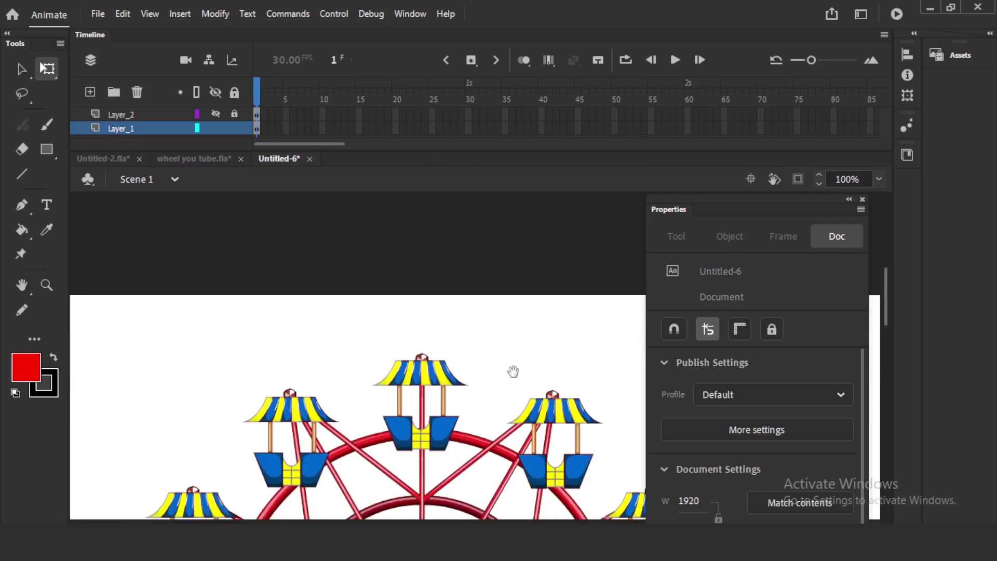
{"action": "left_click", "coordinate": [434, 361]}
{"action": "double_click", "coordinate": [434, 362]}
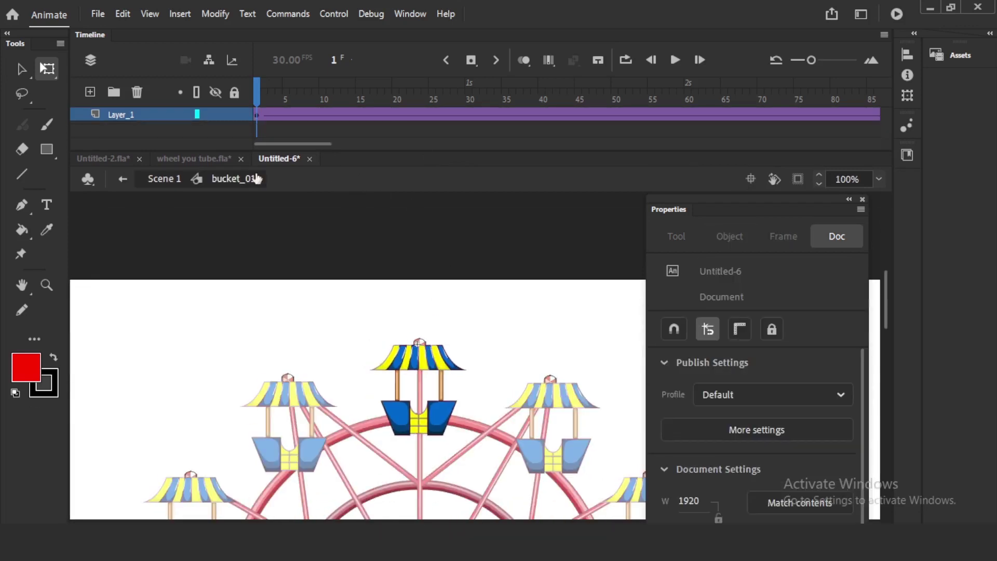
{"action": "left_click", "coordinate": [164, 178]}
Extend both Layer_1 and Layer_2 of Scene 1 to frame 100
{"action": "scroll", "coordinate": [300, 145], "scroll_direction": "right", "scroll_amount": 5}
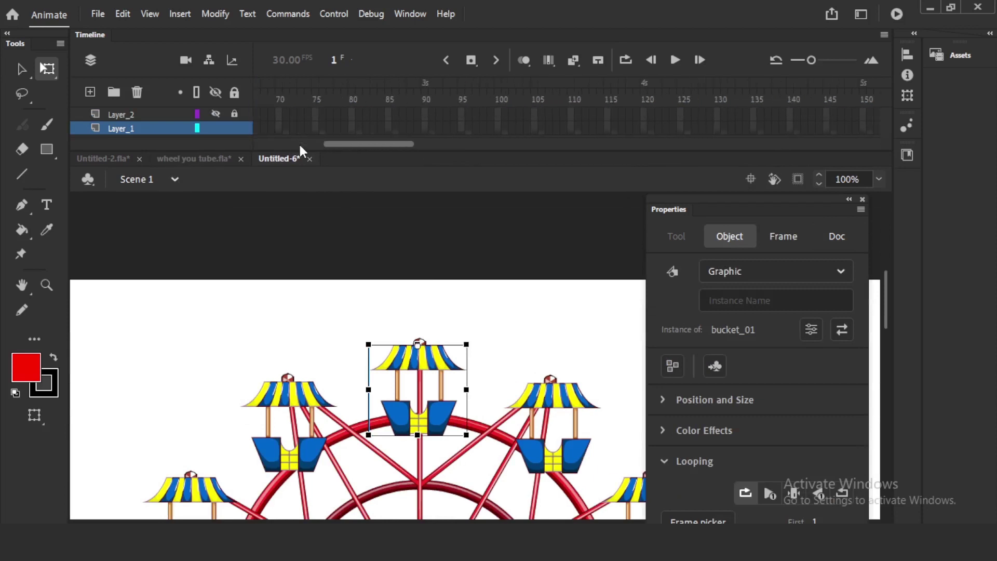
{"action": "left_click", "coordinate": [482, 128]}
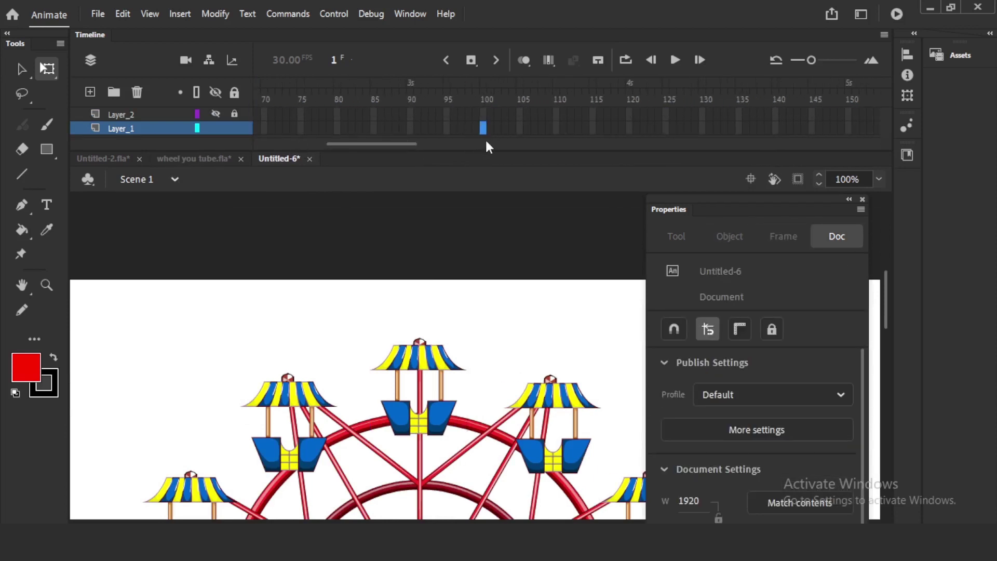
{"action": "key", "text": "F5"}
{"action": "left_click", "coordinate": [483, 118]}
{"action": "key", "text": "F5"}
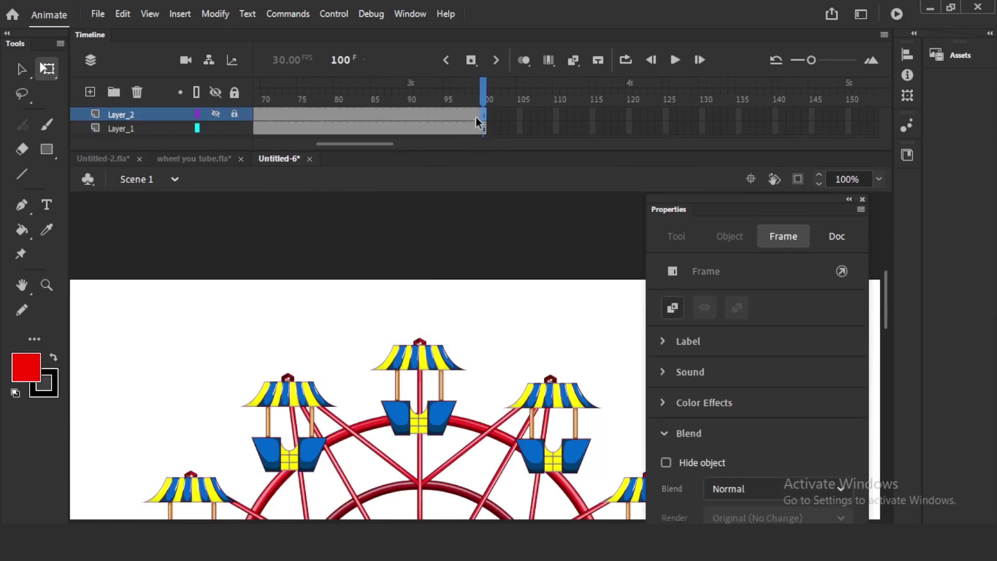
Scrub through the timeline to preview the rotating buckets, and briefly show the hidden stand on Layer_2
{"action": "left_click_drag", "start_coordinate": [450, 96], "coordinate": [409, 96]}
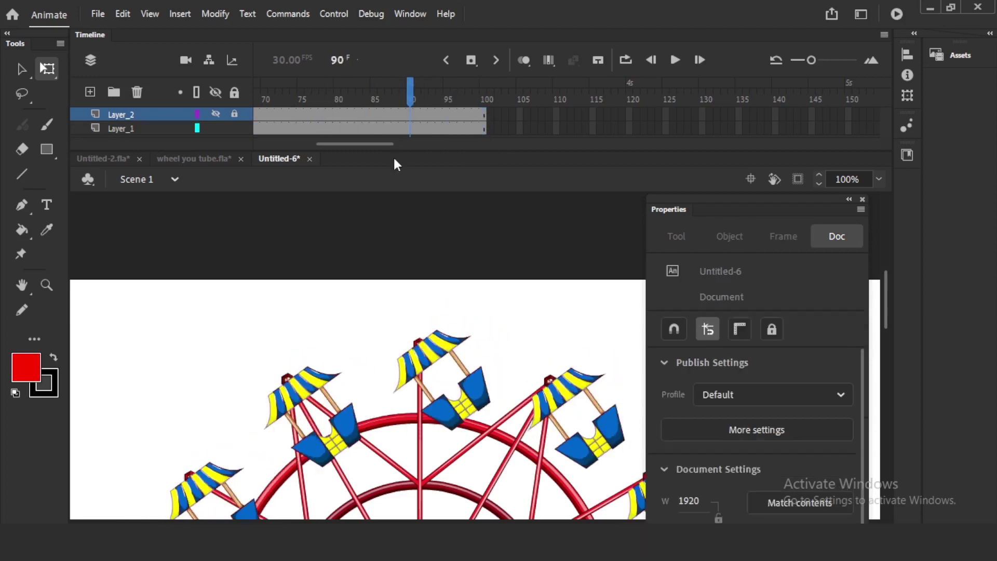
{"action": "key", "text": "ctrl+minus"}
{"action": "key", "text": "ctrl+minus"}
{"action": "left_click_drag", "start_coordinate": [381, 96], "coordinate": [379, 96]}
{"action": "left_click", "coordinate": [218, 115]}
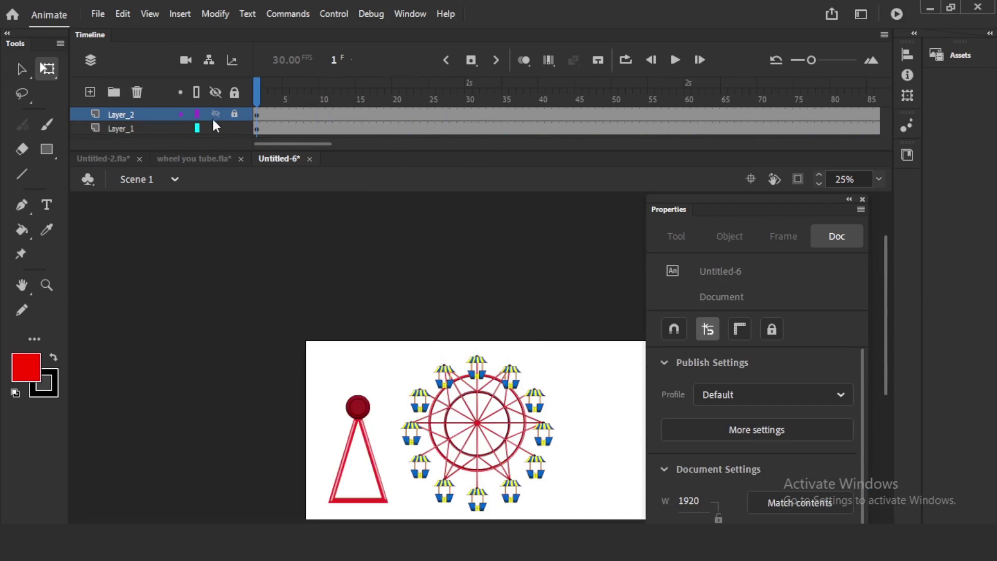
{"action": "left_click", "coordinate": [216, 115]}
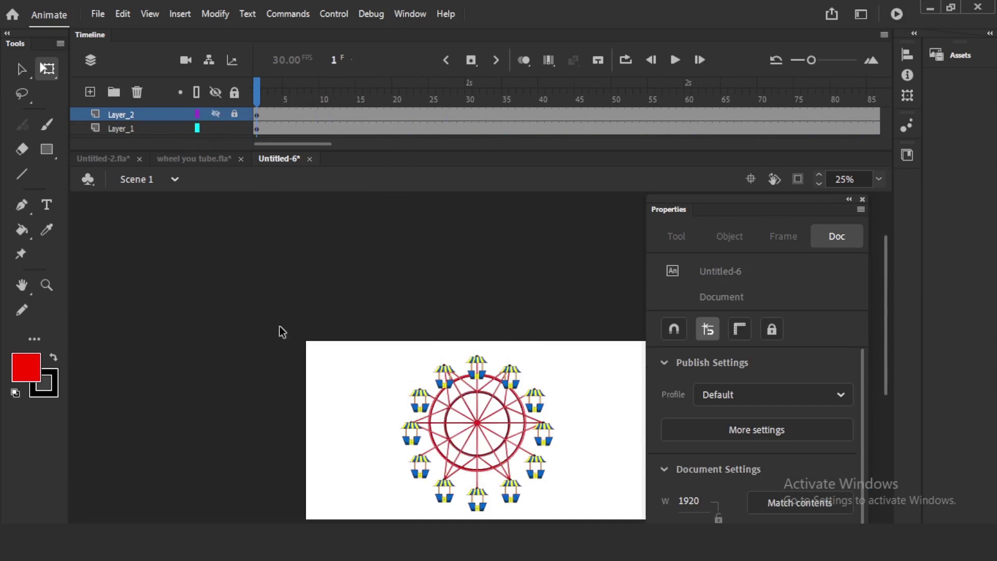
Play back the rotating buckets on the wheel, closing the Properties panel for an unobstructed view
{"action": "key", "text": "Return"}
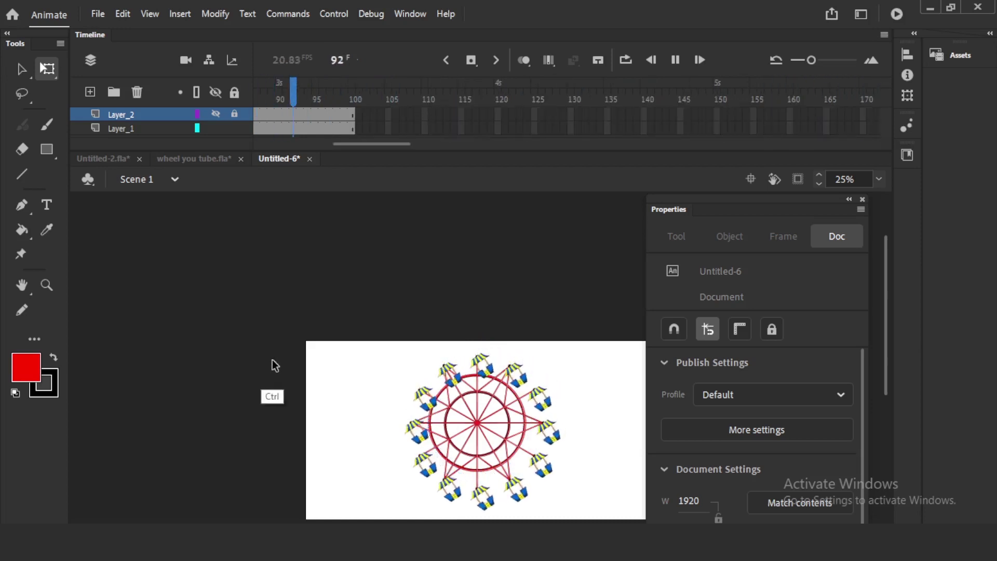
{"action": "key", "text": "ctrl+equal"}
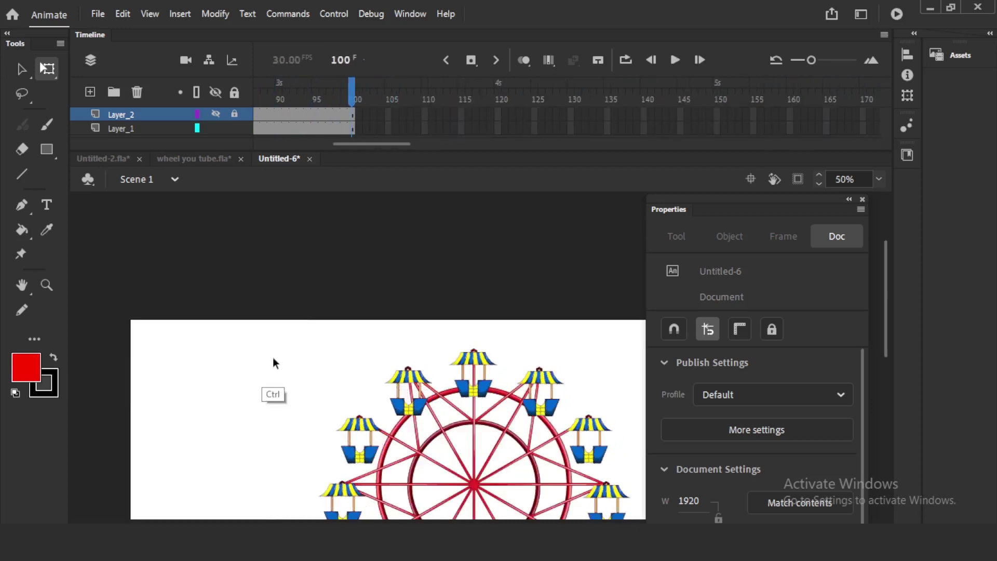
{"action": "left_click", "coordinate": [860, 200]}
{"action": "key", "text": "Return"}
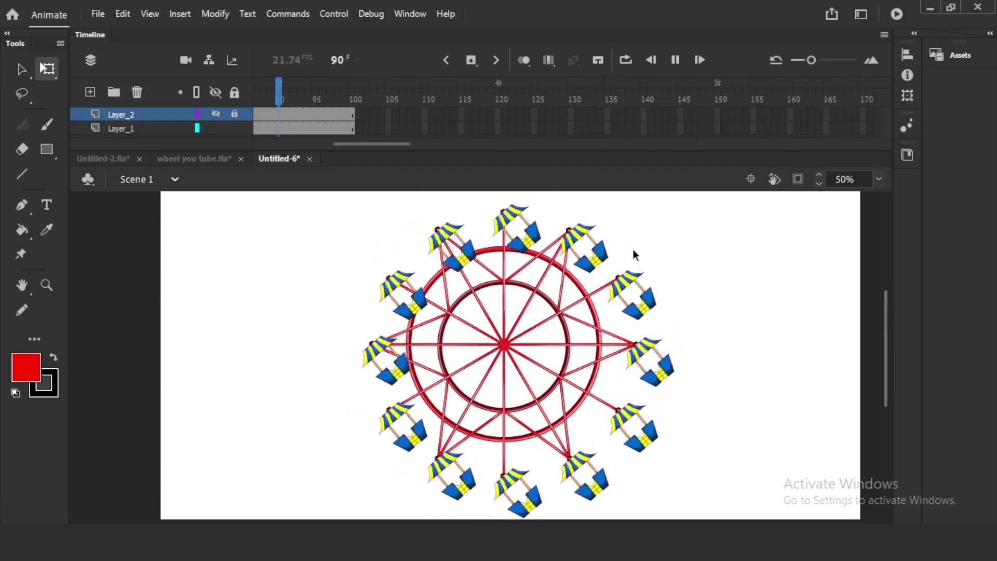
Convert the wheel and all buckets on Layer_1 to a graphic symbol named wheeeeel, with its transformation point at the hub
{"action": "left_click", "coordinate": [329, 130]}
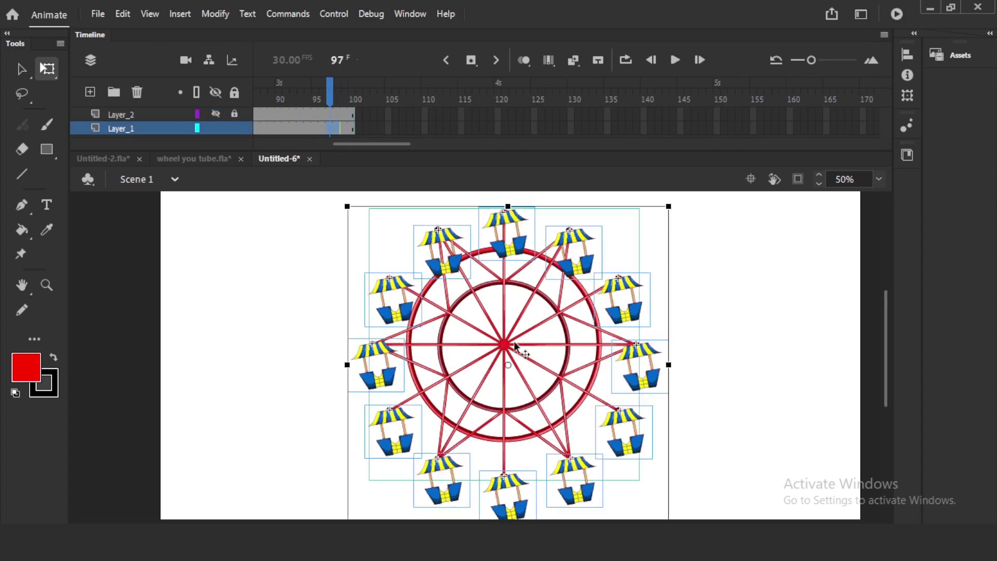
{"action": "right_click", "coordinate": [583, 266]}
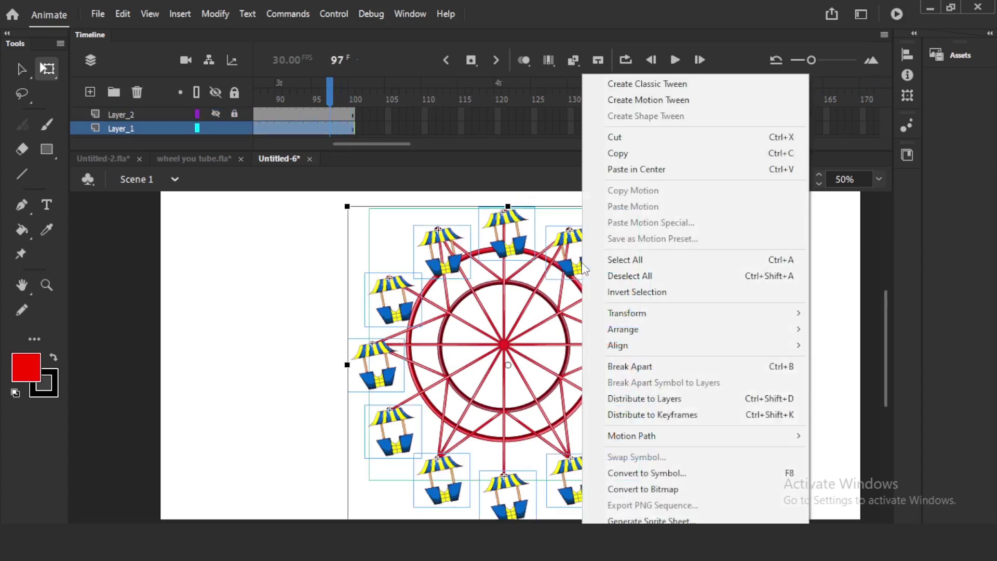
{"action": "left_click", "coordinate": [665, 473]}
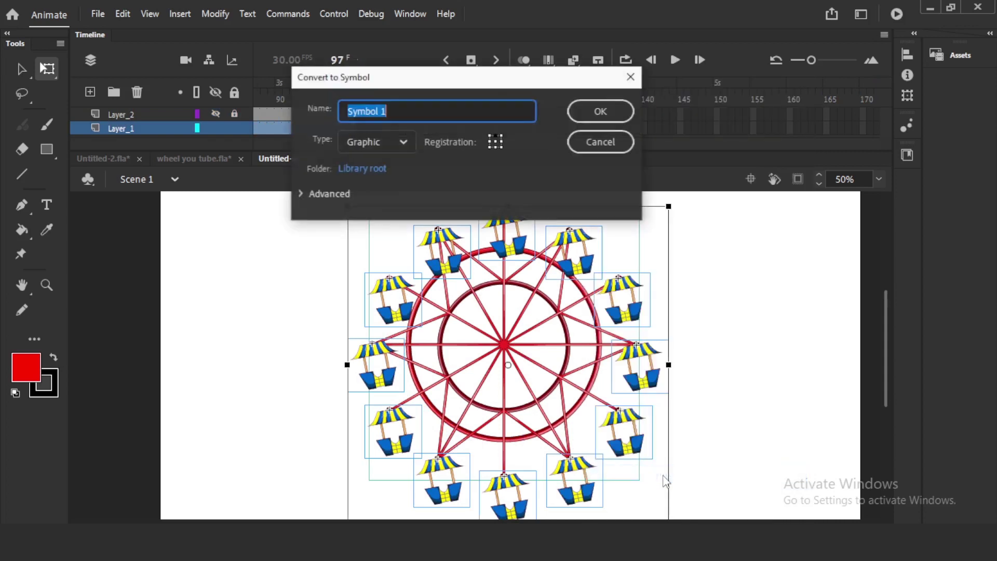
{"action": "type", "text": "wheeeeel"}
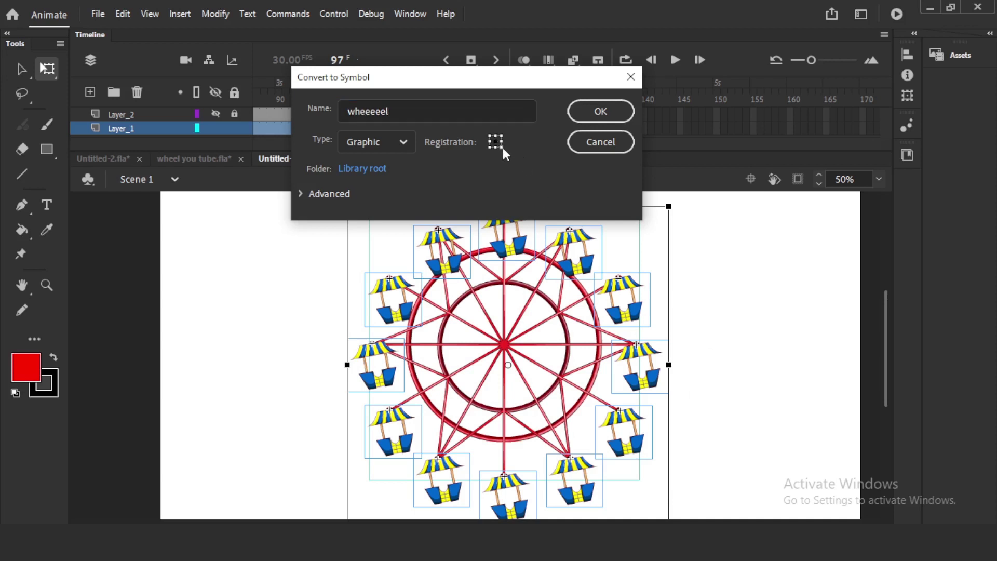
{"action": "left_click", "coordinate": [580, 114]}
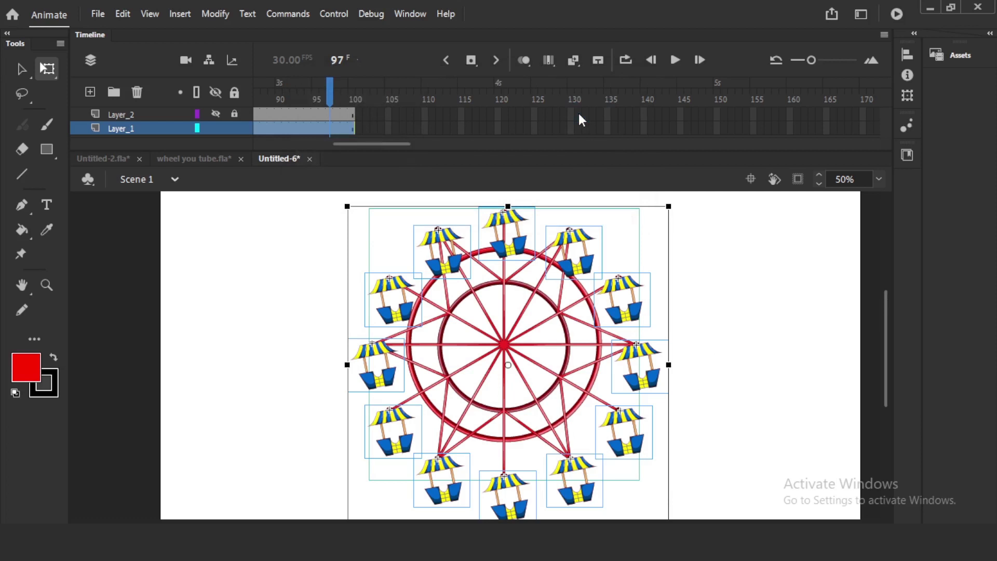
{"action": "left_click", "coordinate": [693, 305]}
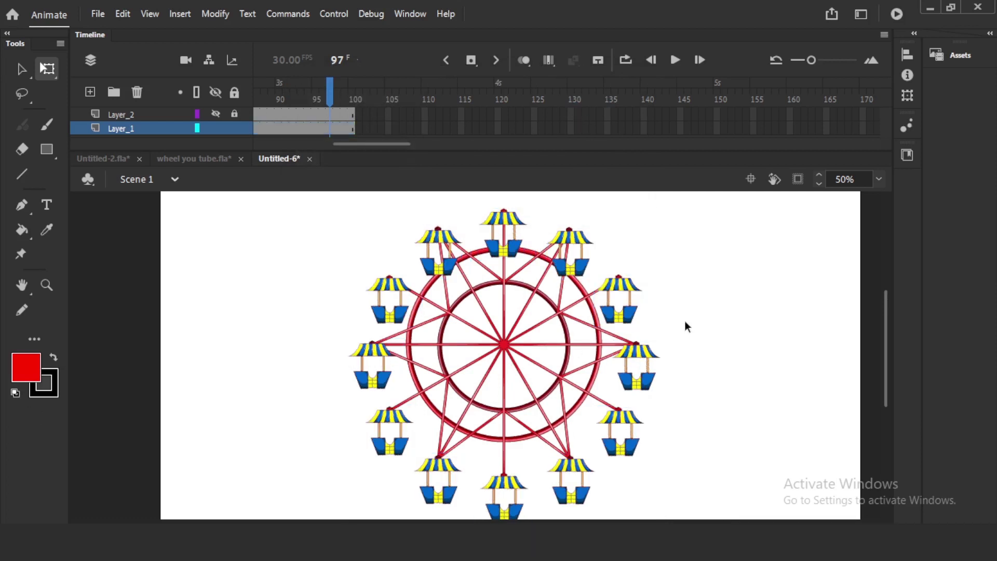
{"action": "left_click", "coordinate": [599, 294]}
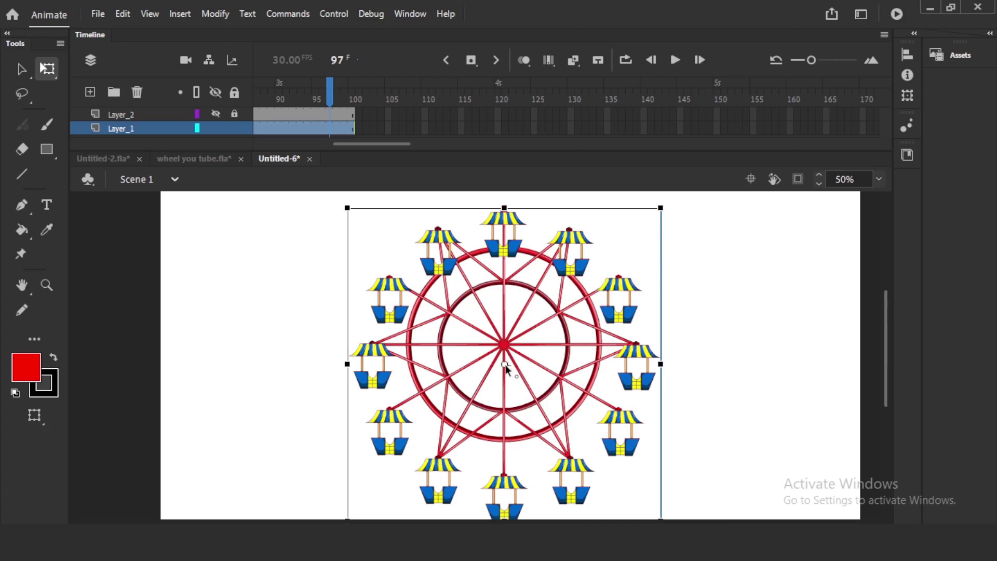
Open the wheeeeel symbol, insert a keyframe at frame 100 of its layer and play back the animation
{"action": "left_click", "coordinate": [406, 114]}
{"action": "scroll", "coordinate": [400, 145], "scroll_direction": "left", "scroll_amount": 5}
{"action": "scroll", "coordinate": [401, 148], "scroll_direction": "right", "scroll_amount": 5}
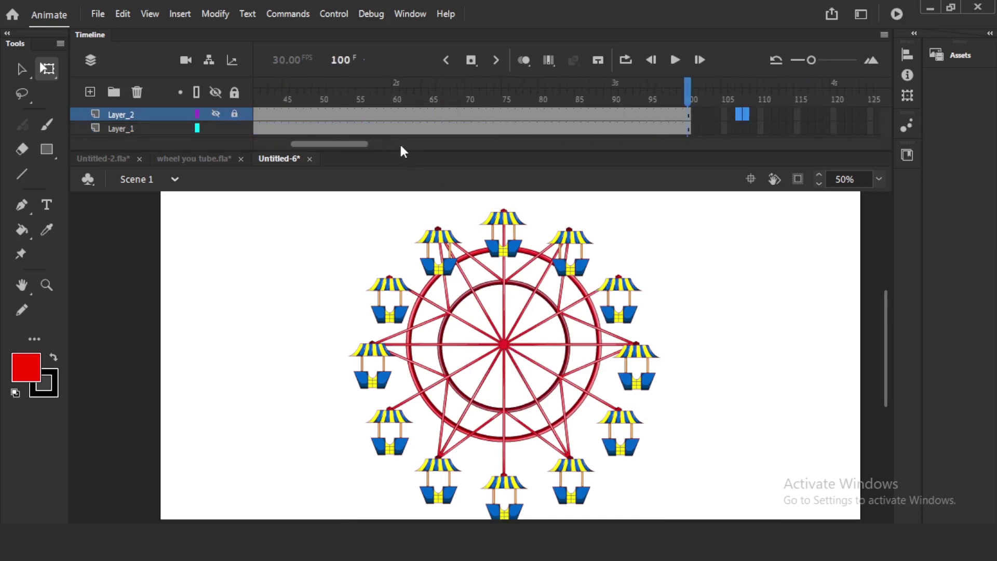
{"action": "double_click", "coordinate": [535, 255]}
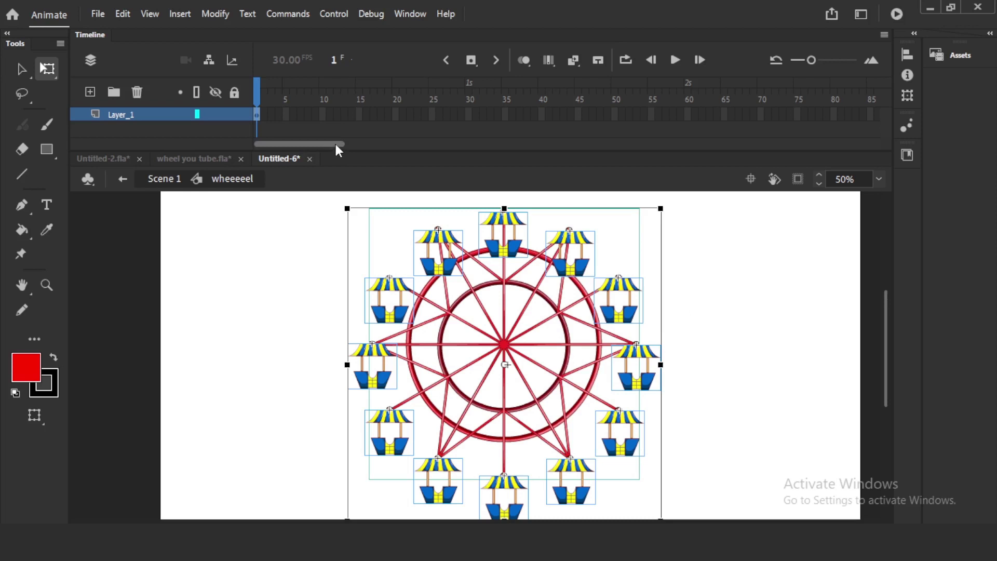
{"action": "scroll", "coordinate": [334, 146], "scroll_direction": "right", "scroll_amount": 5}
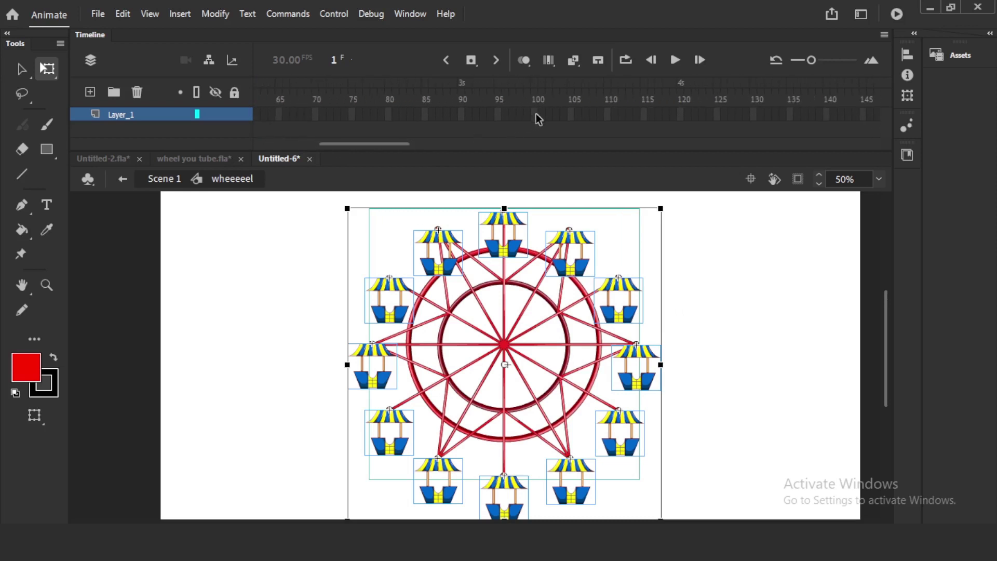
{"action": "left_click", "coordinate": [535, 115]}
{"action": "key", "text": "F6"}
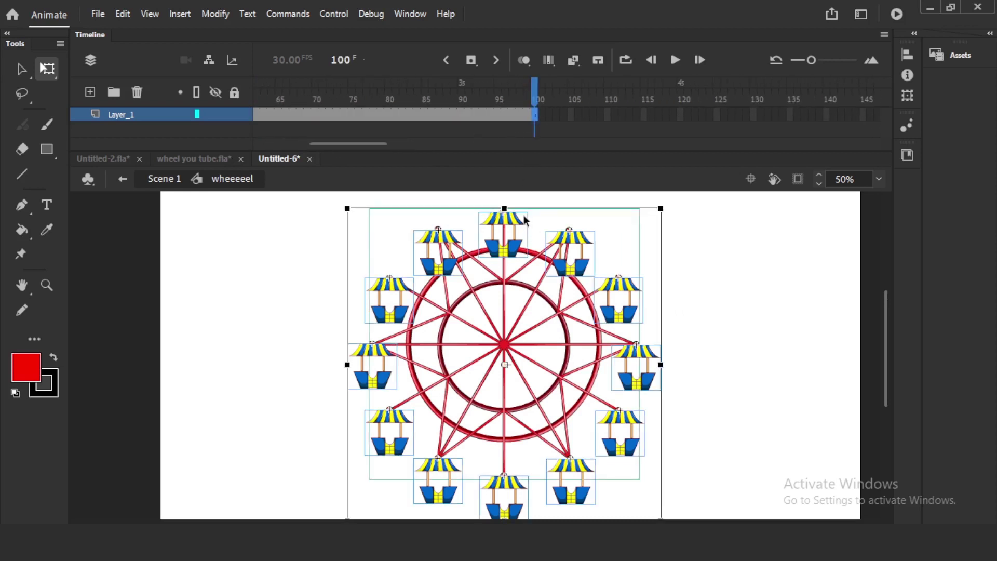
{"action": "key", "text": "Return"}
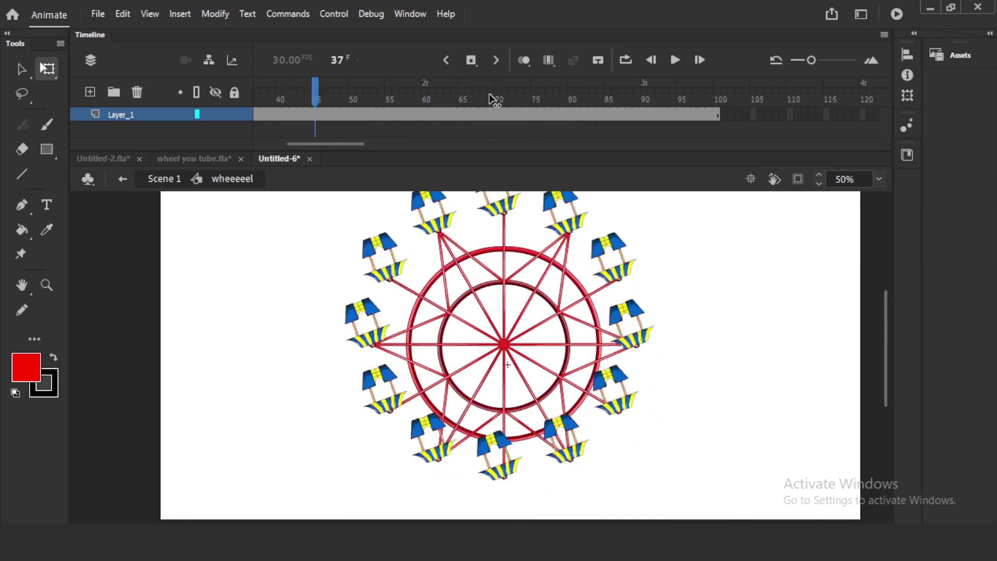
Return to Scene 1 and create a classic tween on the wheel's Layer_1
{"action": "left_click", "coordinate": [170, 181]}
{"action": "left_click", "coordinate": [722, 305]}
{"action": "left_click", "coordinate": [548, 128]}
{"action": "right_click", "coordinate": [548, 128]}
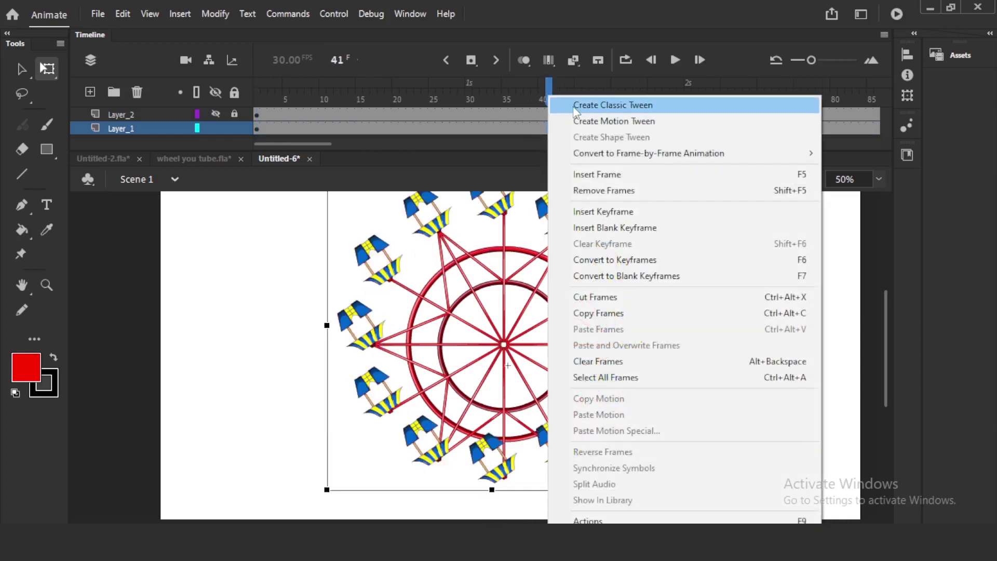
{"action": "left_click", "coordinate": [613, 106]}
{"action": "scroll", "coordinate": [308, 149], "scroll_direction": "right", "scroll_amount": 5}
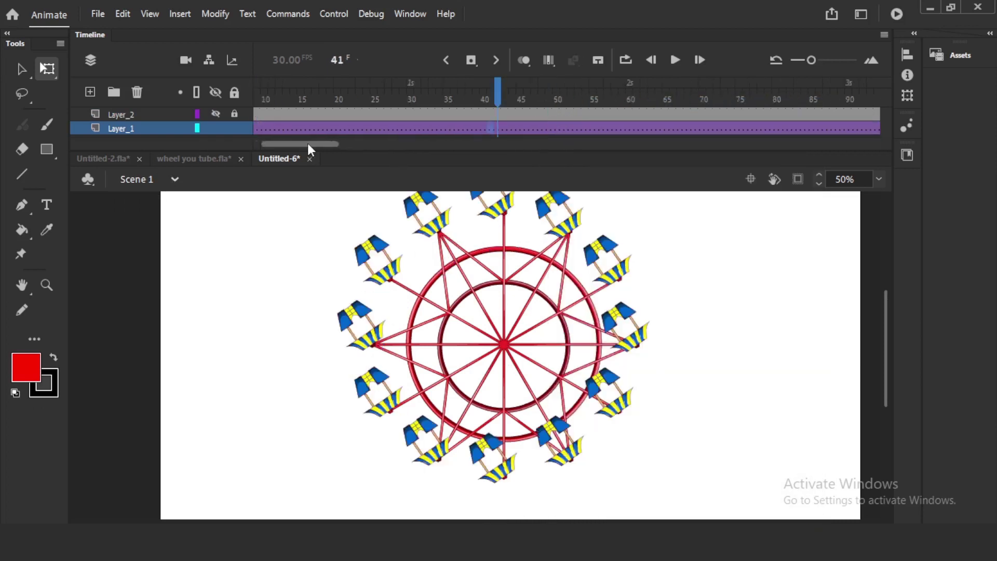
Insert a keyframe at frame 100 of the wheel's Layer_1
{"action": "left_click", "coordinate": [613, 128]}
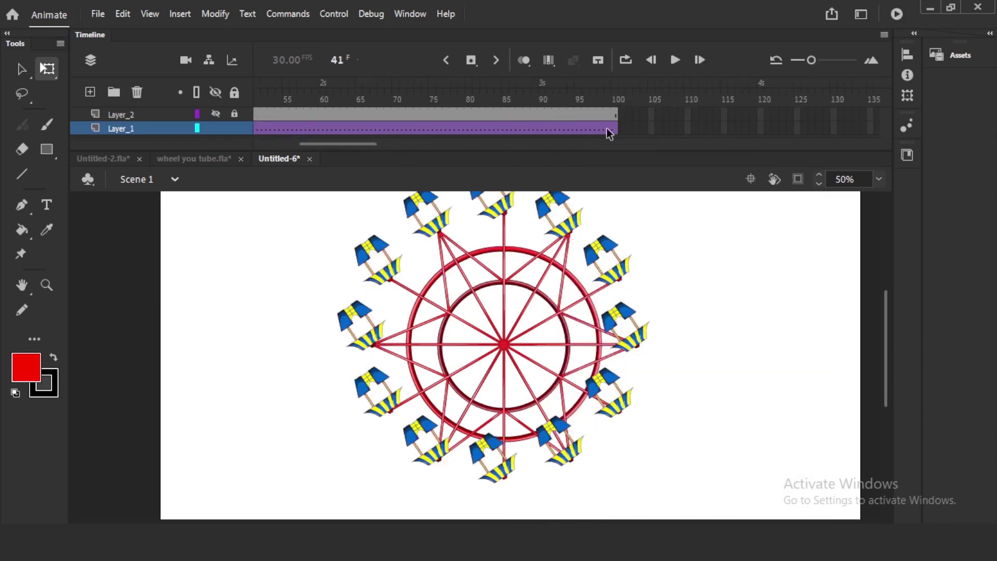
{"action": "left_click", "coordinate": [618, 216]}
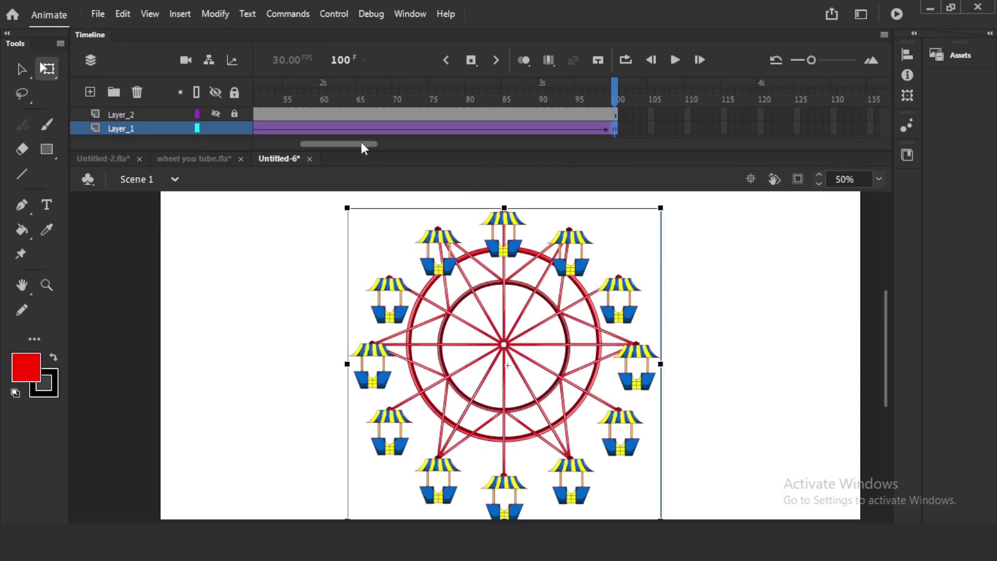
Set the classic tween starting at frame 1 of Layer_1 to rotate counter clockwise, using the reopened Properties panel
{"action": "left_click_drag", "start_coordinate": [361, 145], "coordinate": [226, 152]}
{"action": "left_click", "coordinate": [258, 129]}
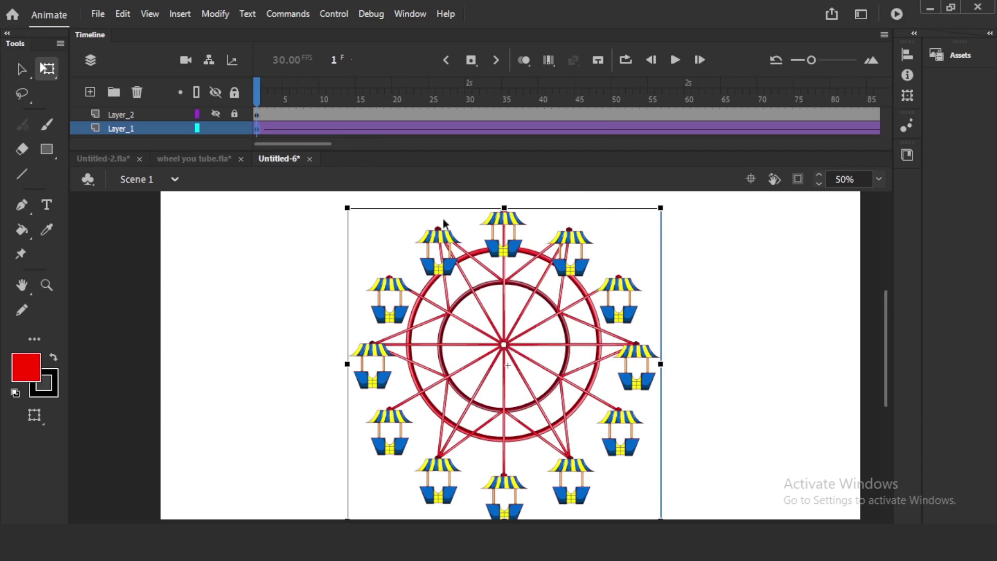
{"action": "left_click", "coordinate": [410, 14]}
{"action": "left_click", "coordinate": [491, 128]}
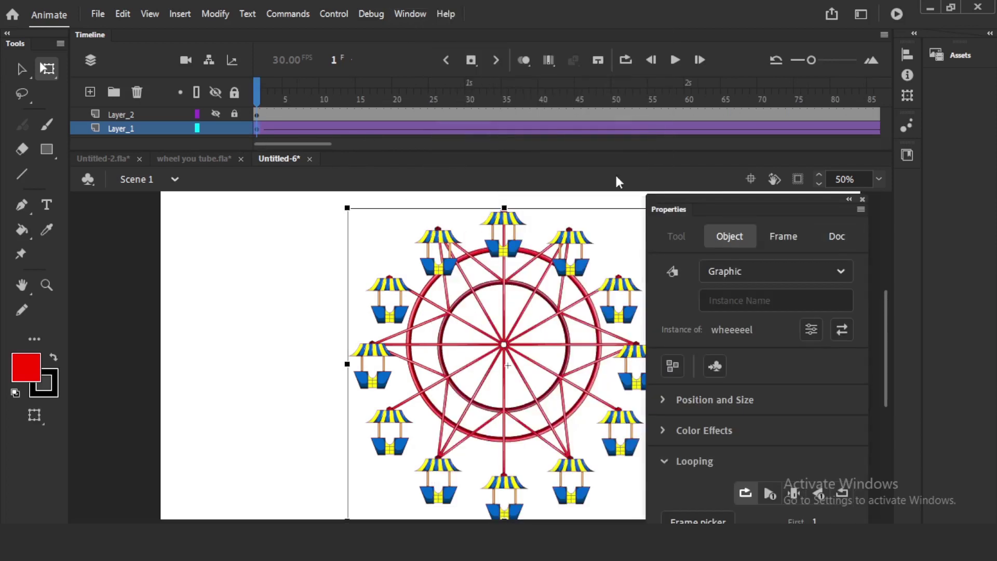
{"action": "left_click_drag", "start_coordinate": [669, 213], "coordinate": [664, 115]}
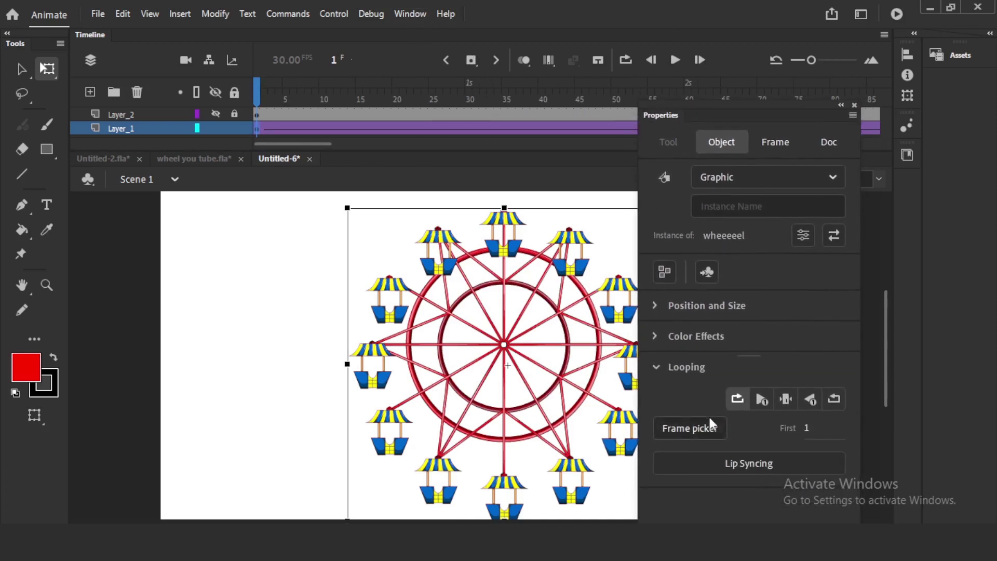
{"action": "left_click", "coordinate": [292, 129]}
{"action": "left_click", "coordinate": [256, 130]}
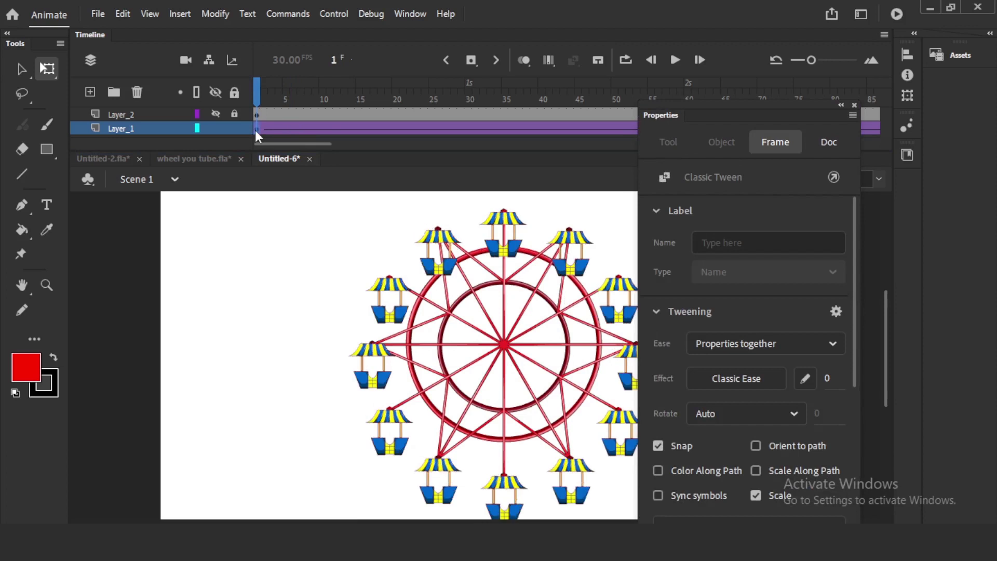
{"action": "left_click", "coordinate": [721, 414]}
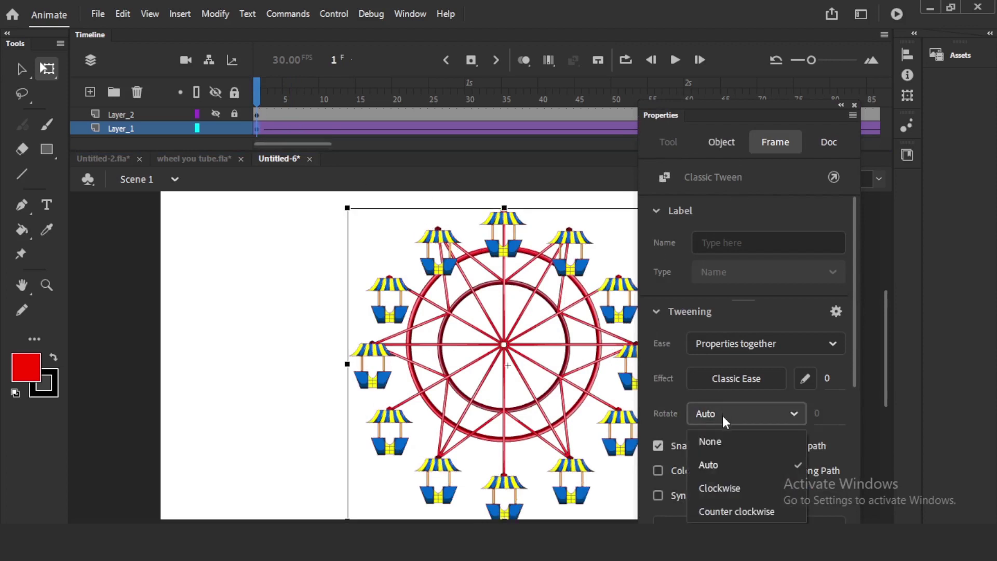
{"action": "left_click", "coordinate": [734, 513]}
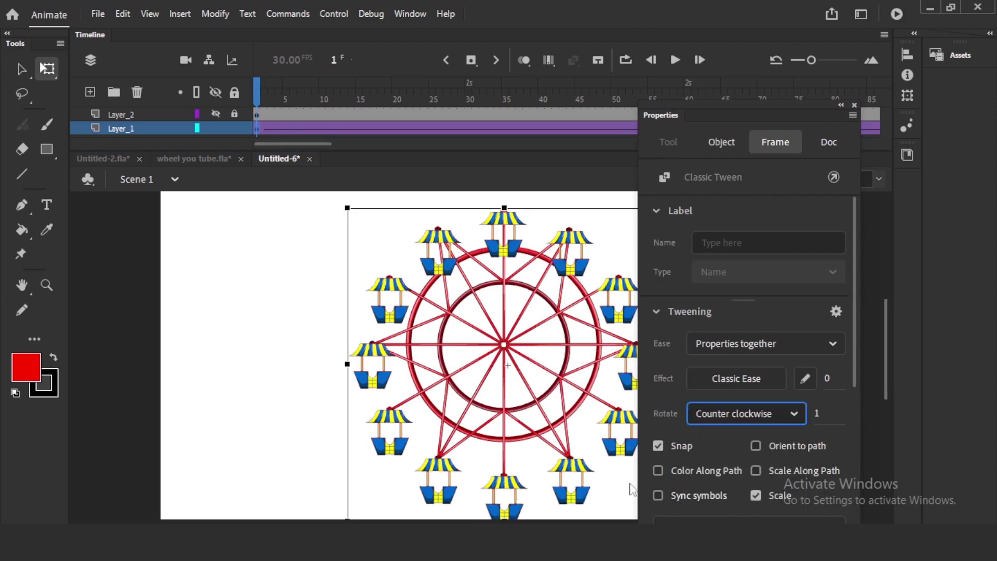
Move the Properties panel clear of the wheel and play back the wheel's rotation
{"action": "left_click", "coordinate": [292, 315]}
{"action": "left_click_drag", "start_coordinate": [327, 97], "coordinate": [312, 98]}
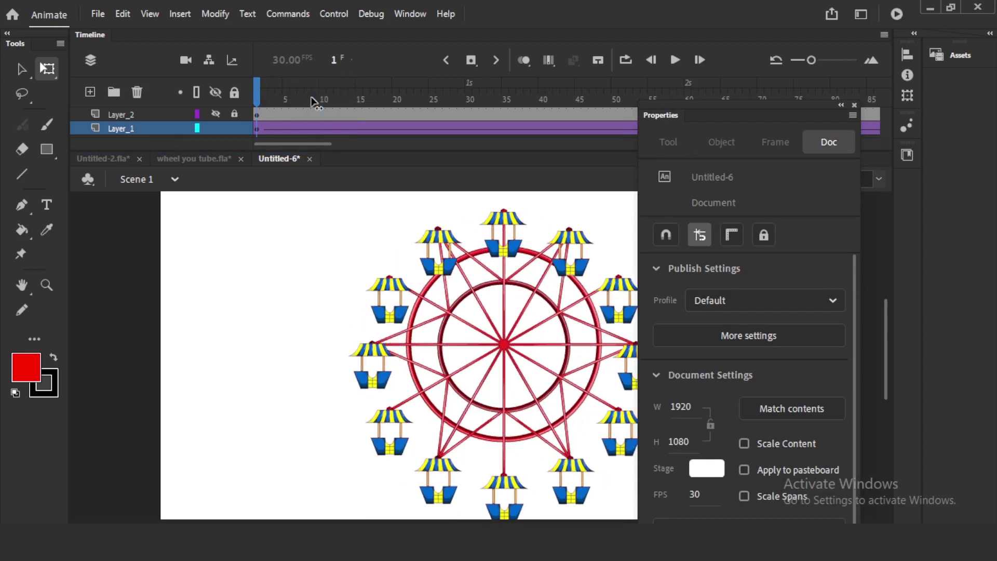
{"action": "left_click_drag", "start_coordinate": [655, 117], "coordinate": [775, 169]}
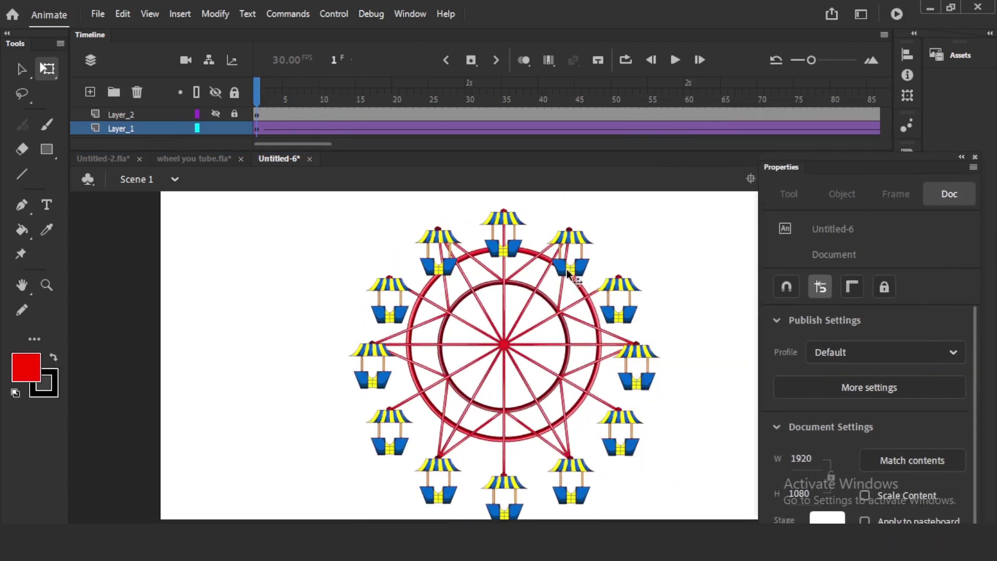
{"action": "key", "text": "Return"}
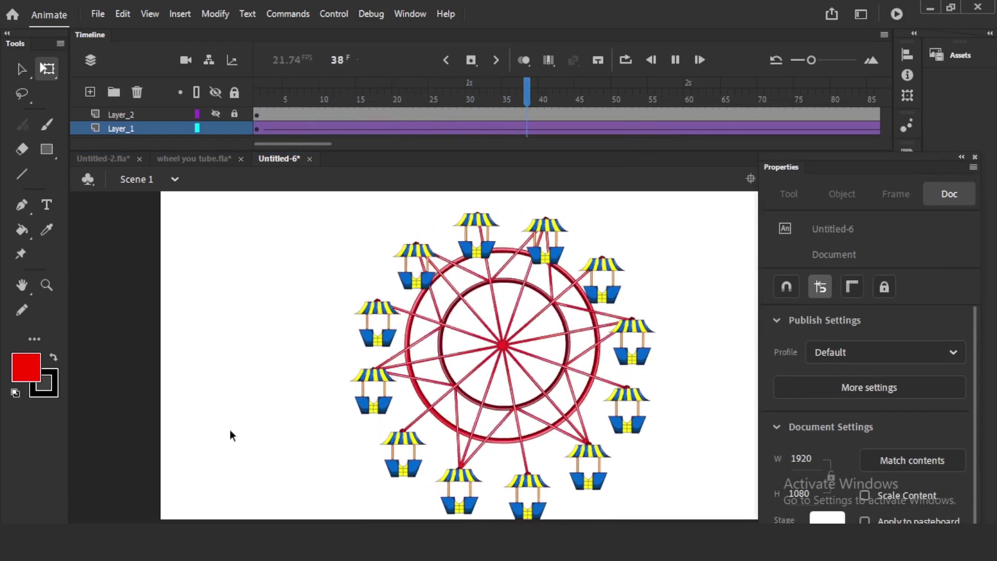
Lock Layer_1, then show and unlock Layer_2 containing the support stand
{"action": "left_click", "coordinate": [234, 129]}
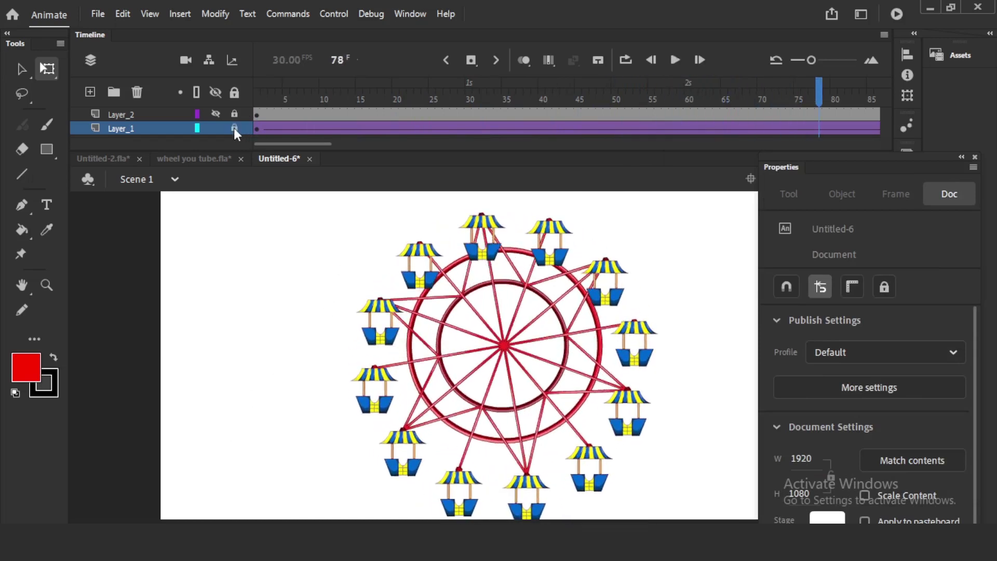
{"action": "left_click", "coordinate": [216, 114]}
{"action": "left_click", "coordinate": [234, 116]}
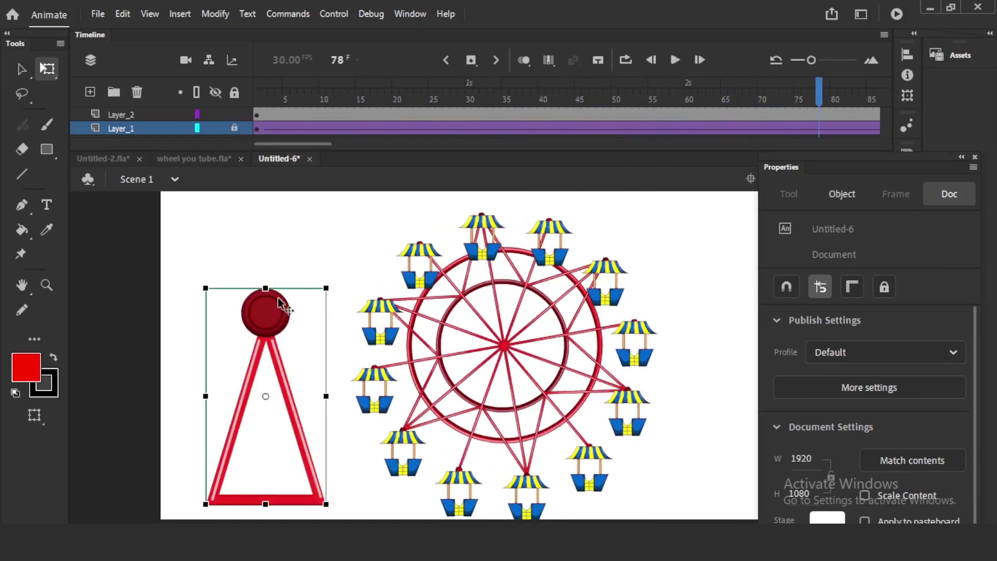
Move the support stand so its round cap covers the wheel's hub, and test the movie
{"action": "left_click", "coordinate": [266, 314]}
{"action": "left_click_drag", "start_coordinate": [266, 314], "coordinate": [500, 337]}
{"action": "scroll", "coordinate": [511, 346], "scroll_direction": "down", "scroll_amount": 1}
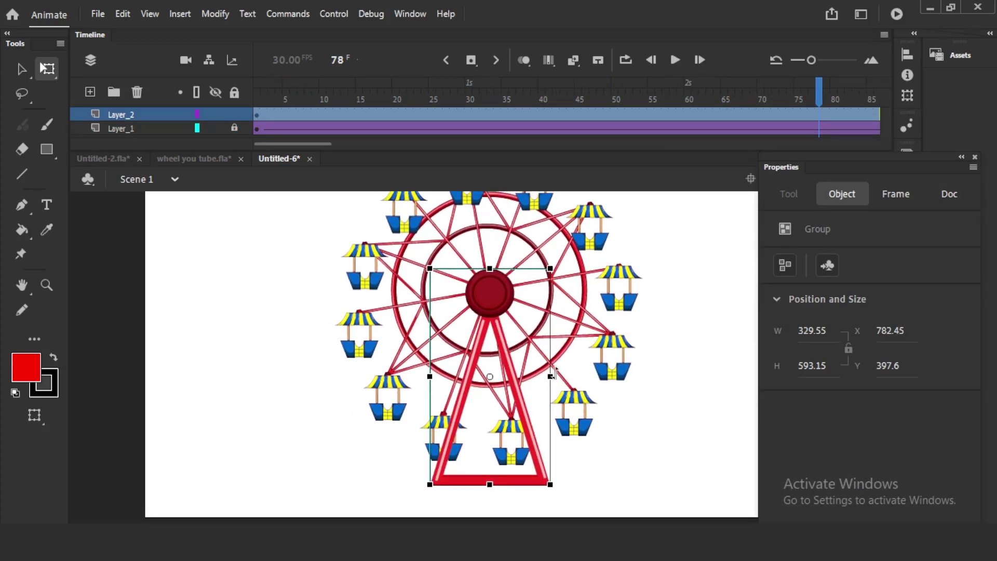
{"action": "key", "text": "ctrl+Return"}
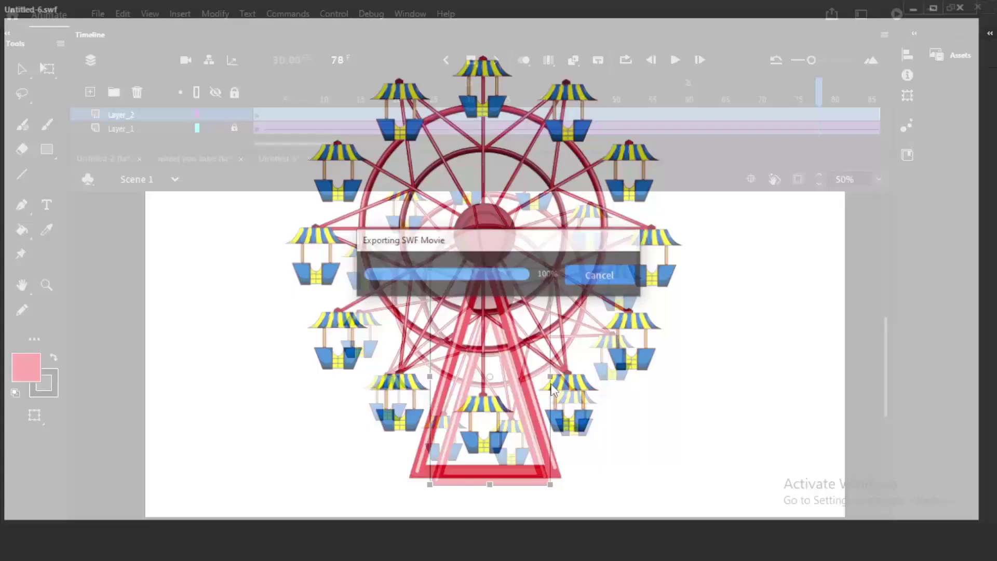